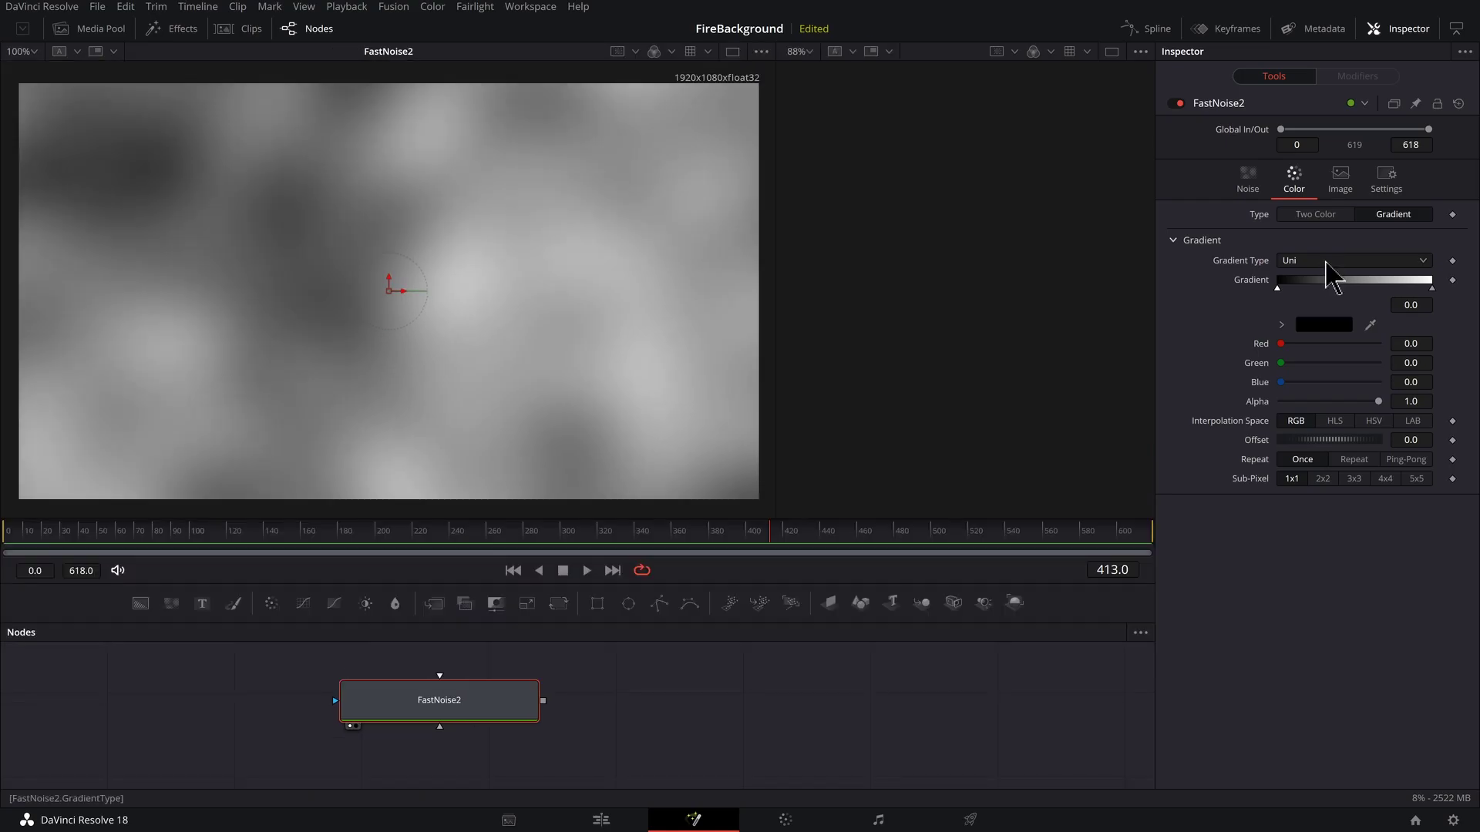
Set the noise's gradient type to Radial, starting near the bottom centre of the image and ending just above its top edge.
left_click(1327, 264)
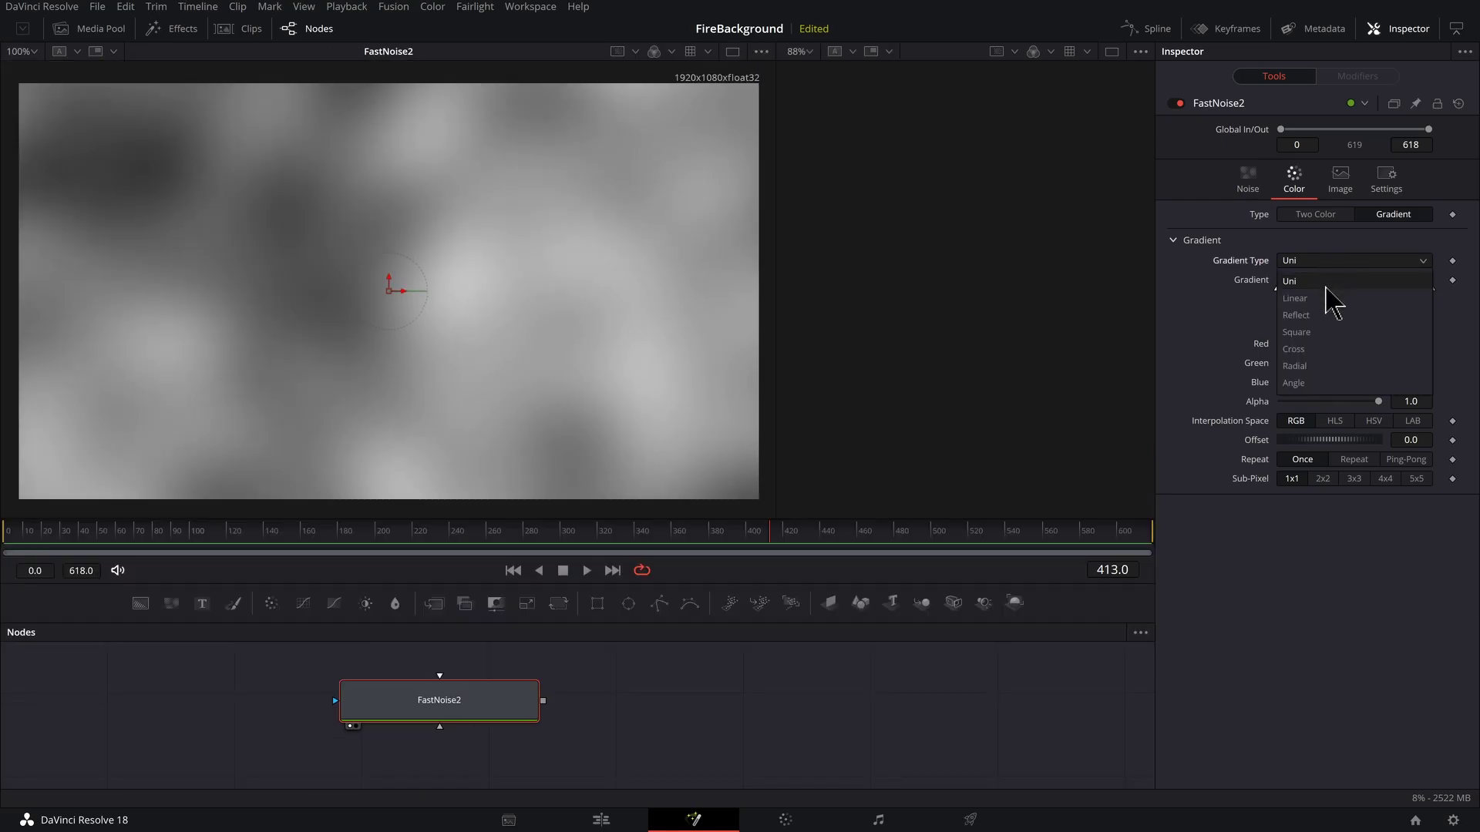
left_click(1327, 366)
scroll(366, 463, "down", 3)
left_click_drag(365, 457, 423, 482)
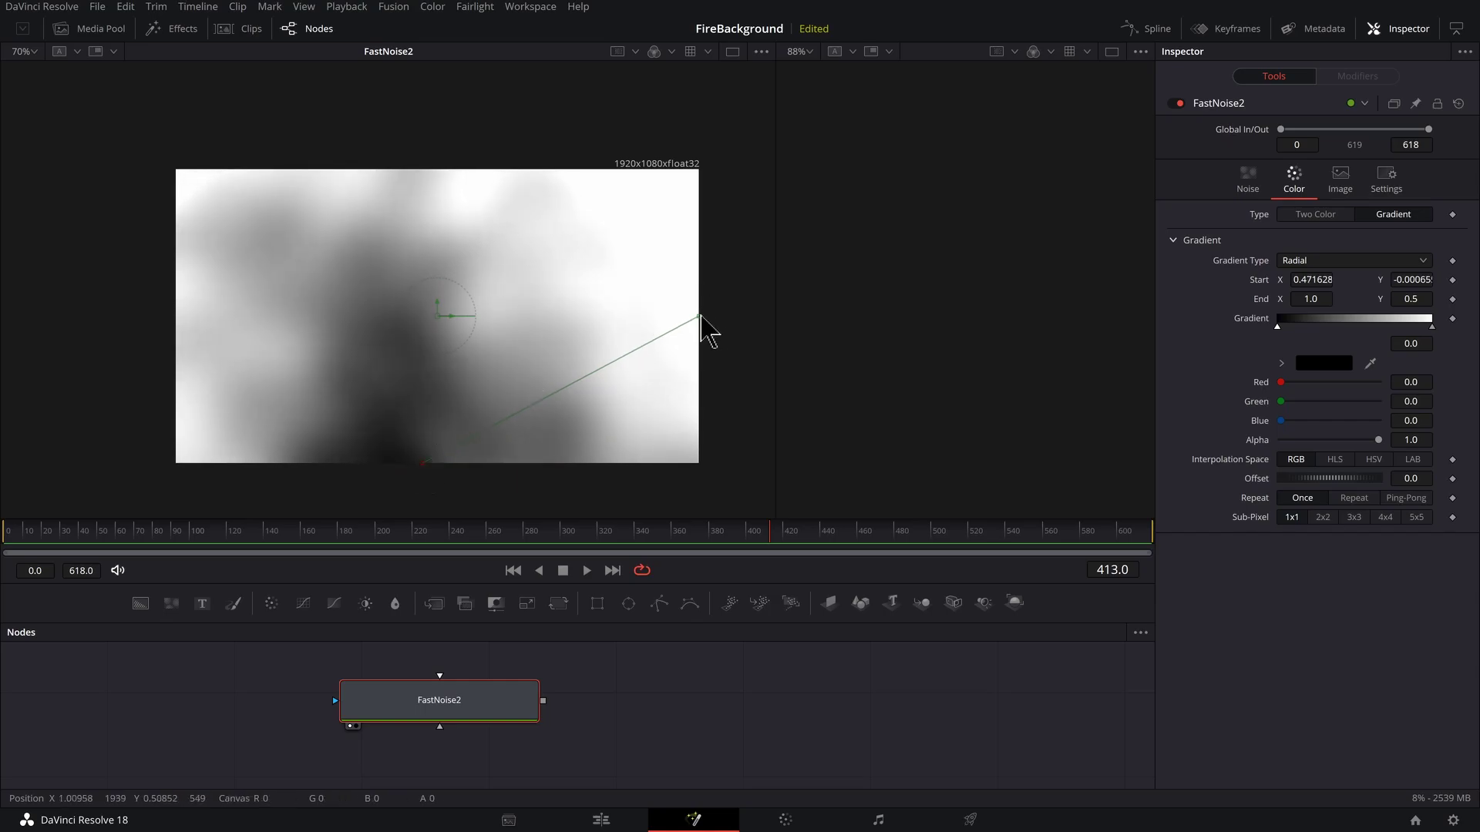
left_click_drag(700, 317, 443, 151)
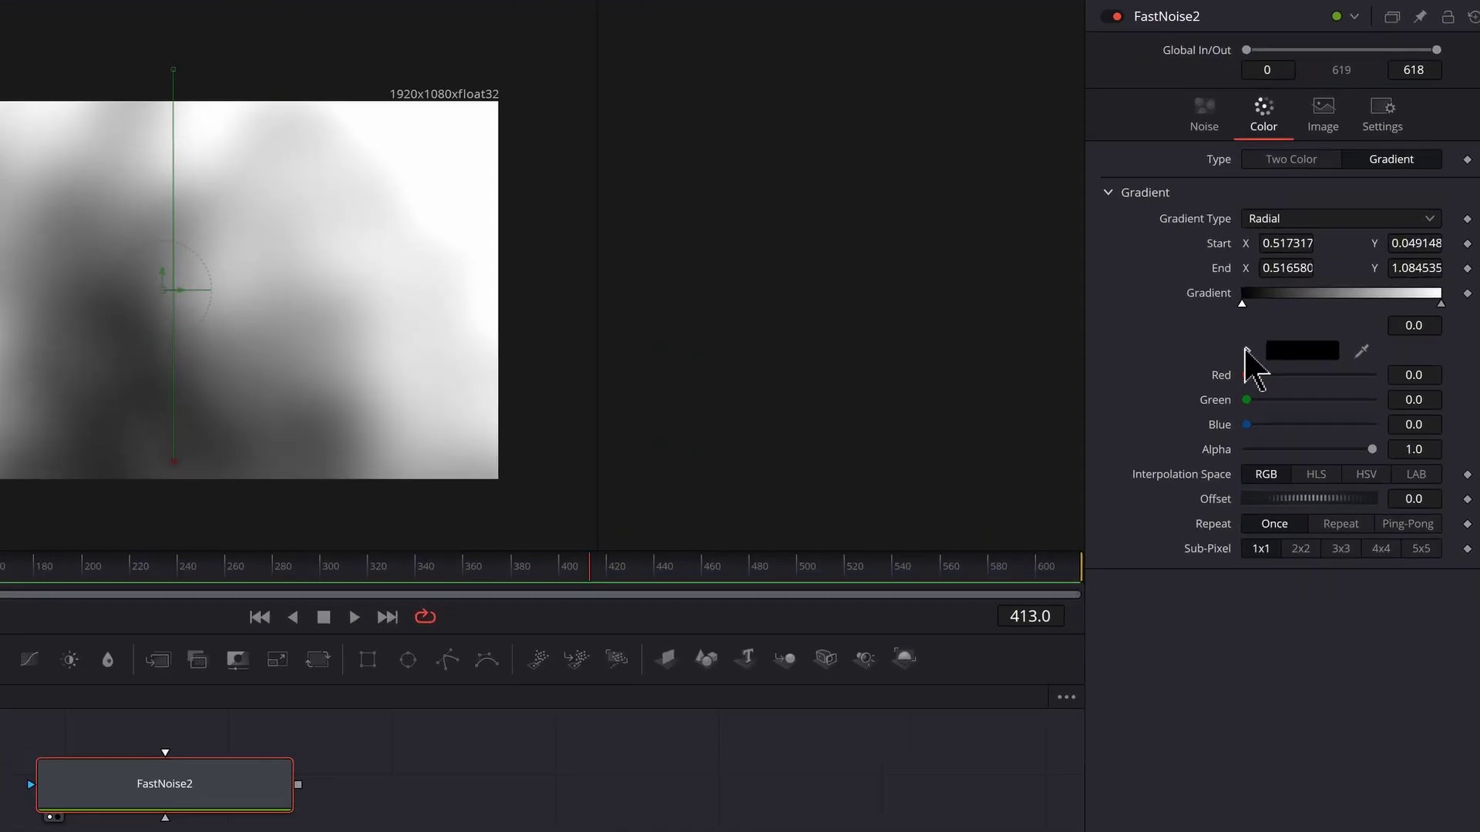
Build a fire gradient running from white through yellow at about 0.16 and red to black at the end.
left_click(1162, 320)
left_click_drag(1233, 408, 1064, 293)
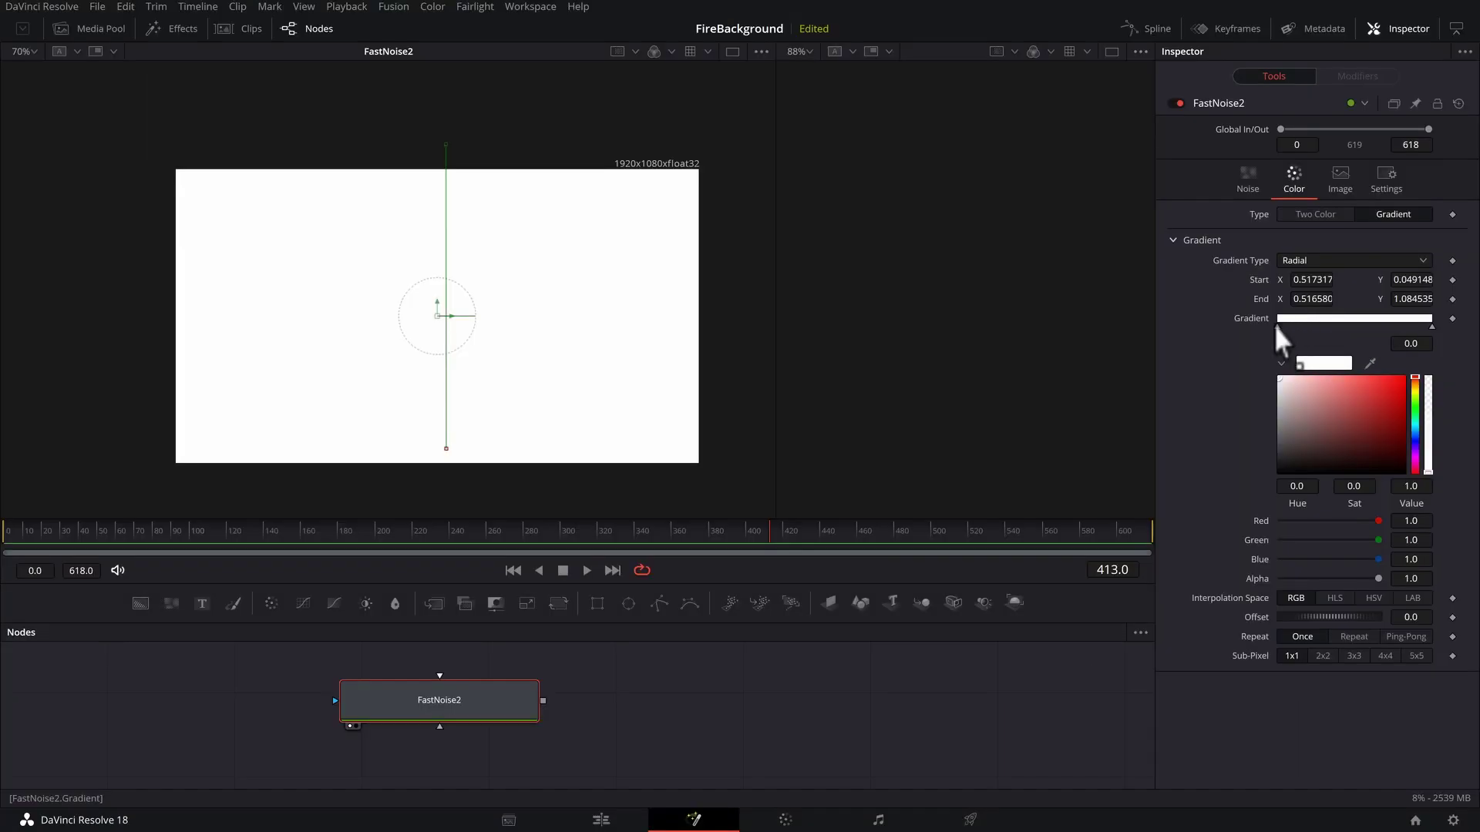
left_click(1302, 319)
left_click_drag(1415, 386, 1415, 393)
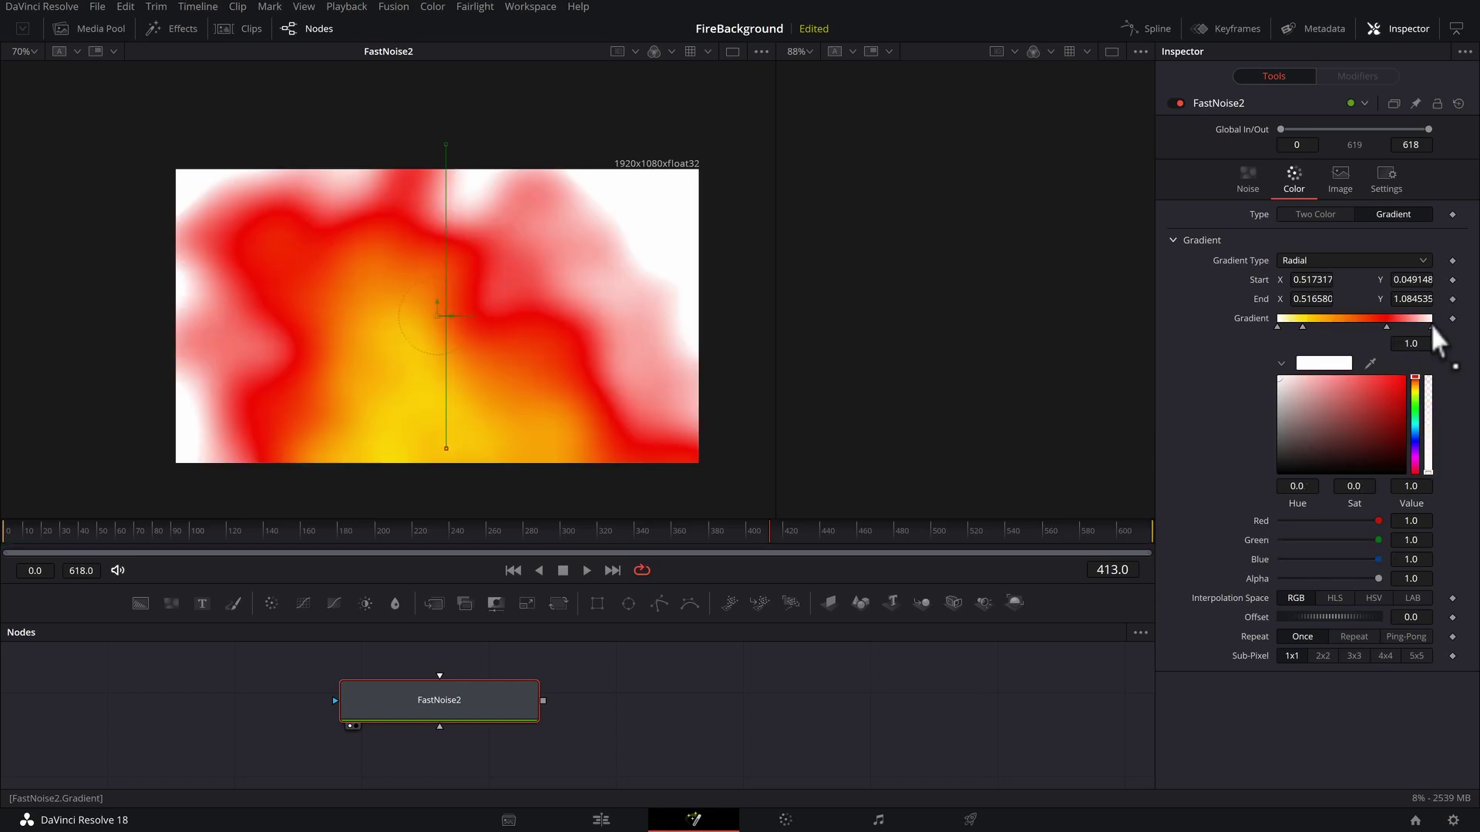
left_click_drag(1403, 392, 1405, 473)
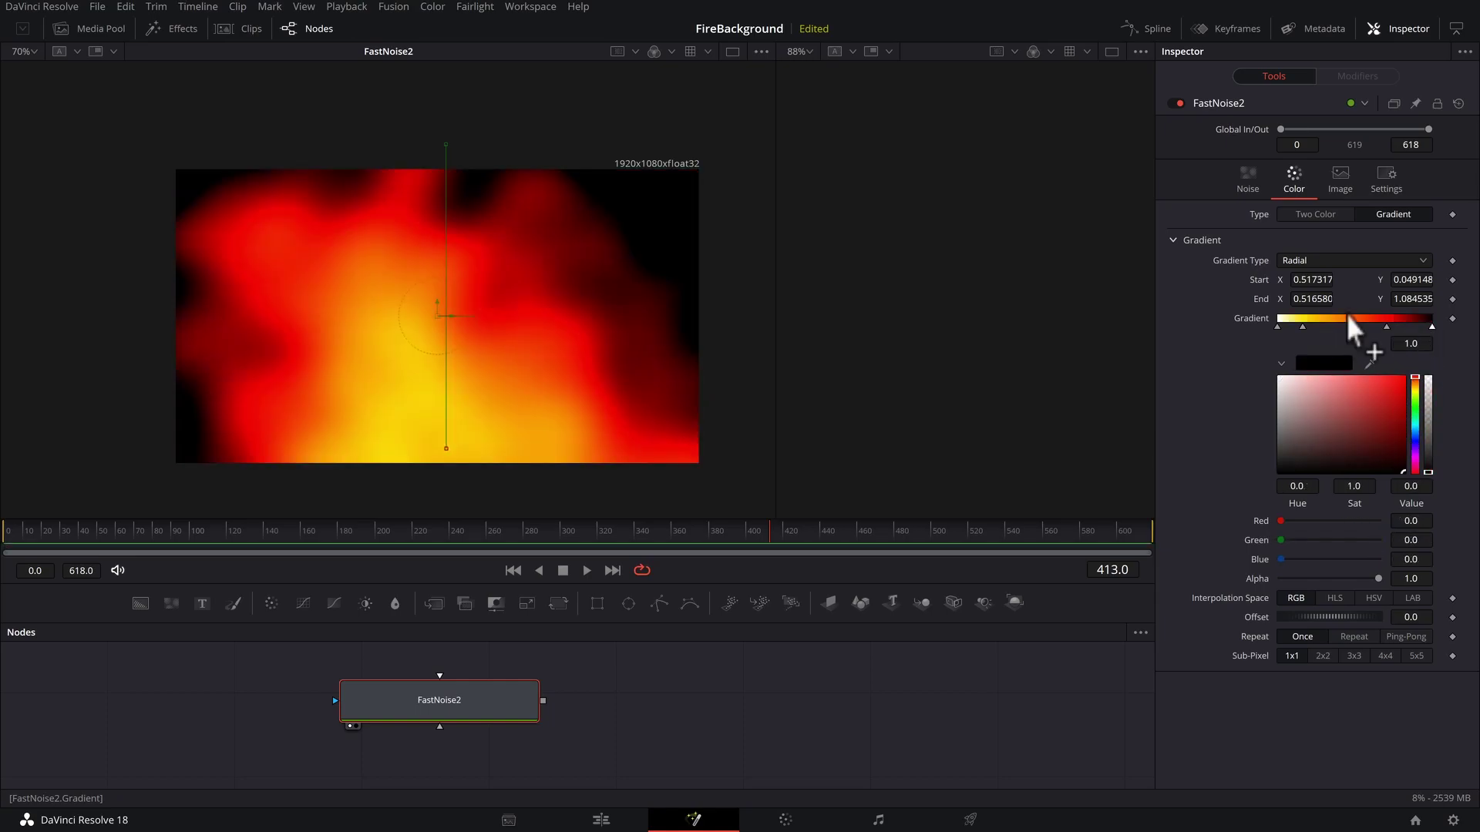
Add a red-orange stop at about 0.46 in the gradient and move the yellow stop to about 0.34.
left_click(1347, 319)
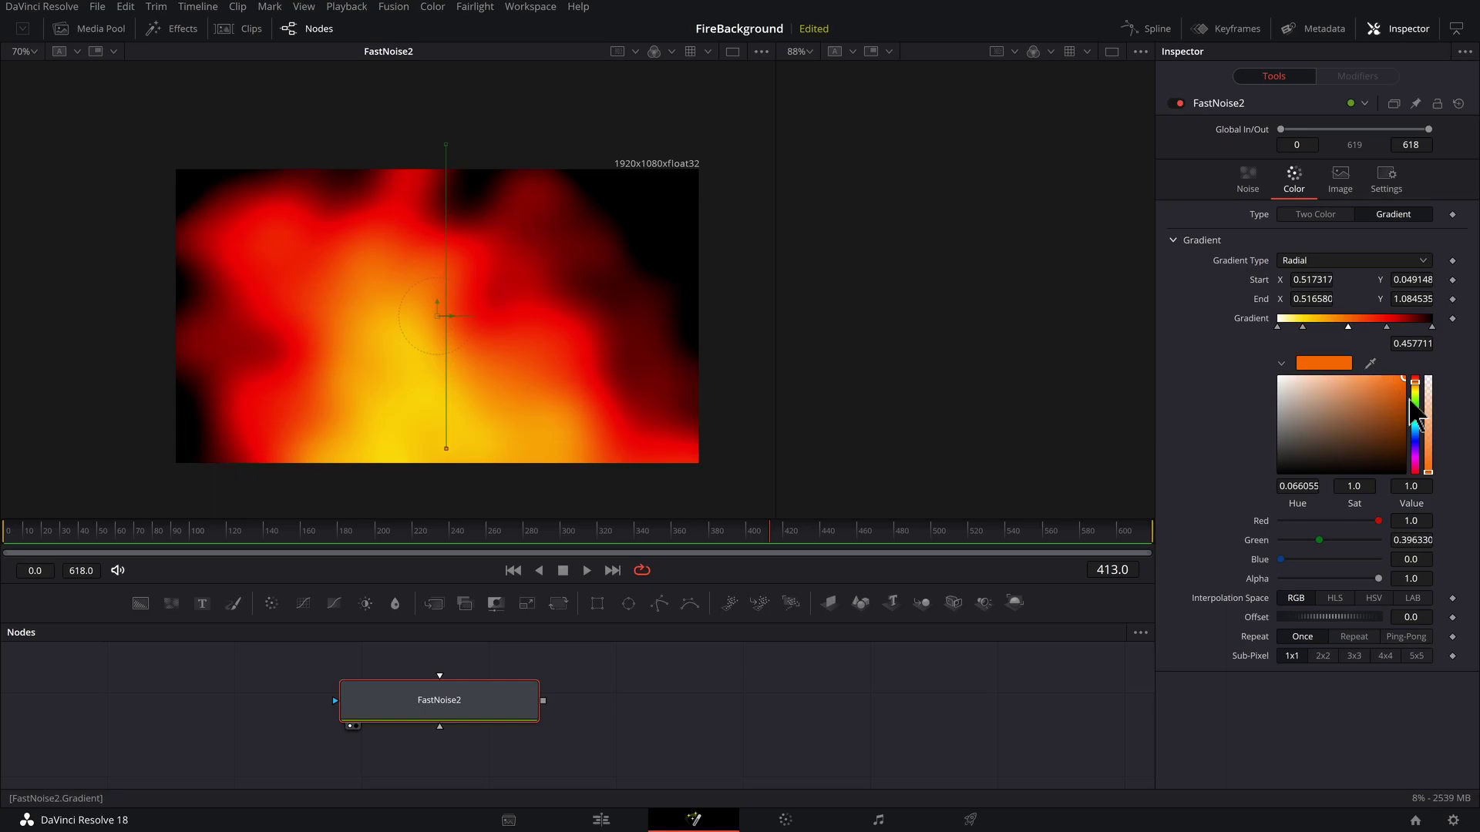
mouse_move(1422, 383)
left_mouse_down()
mouse_move(1412, 392)
mouse_move(1408, 371)
left_mouse_up()
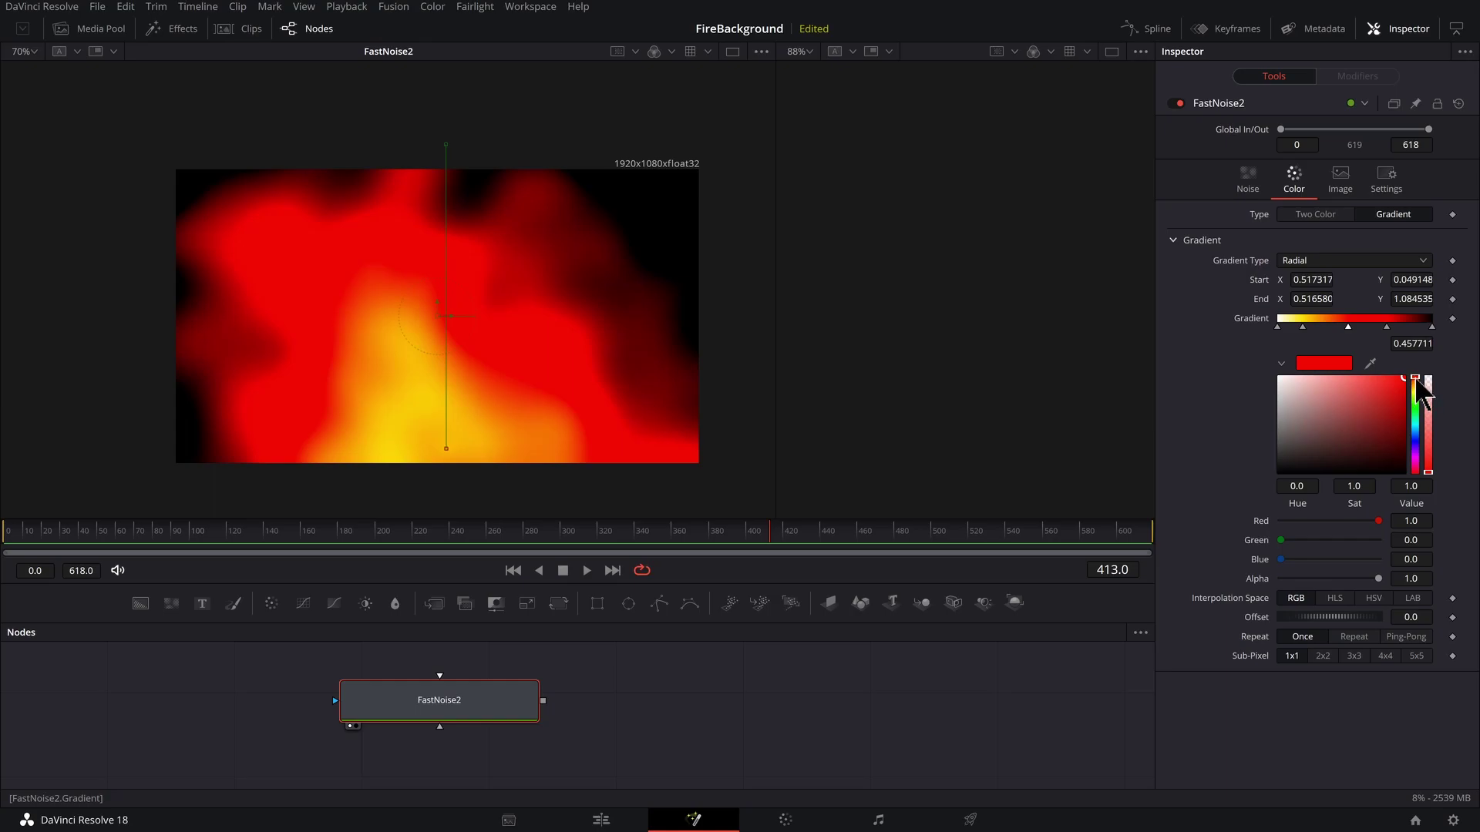
left_click_drag(1417, 380, 1416, 384)
left_click_drag(1302, 326, 1330, 327)
Set the noise's detail to 4.8, scale to 9.45, contrast to 1.38 and brightness to 0.35.
left_click(1244, 179)
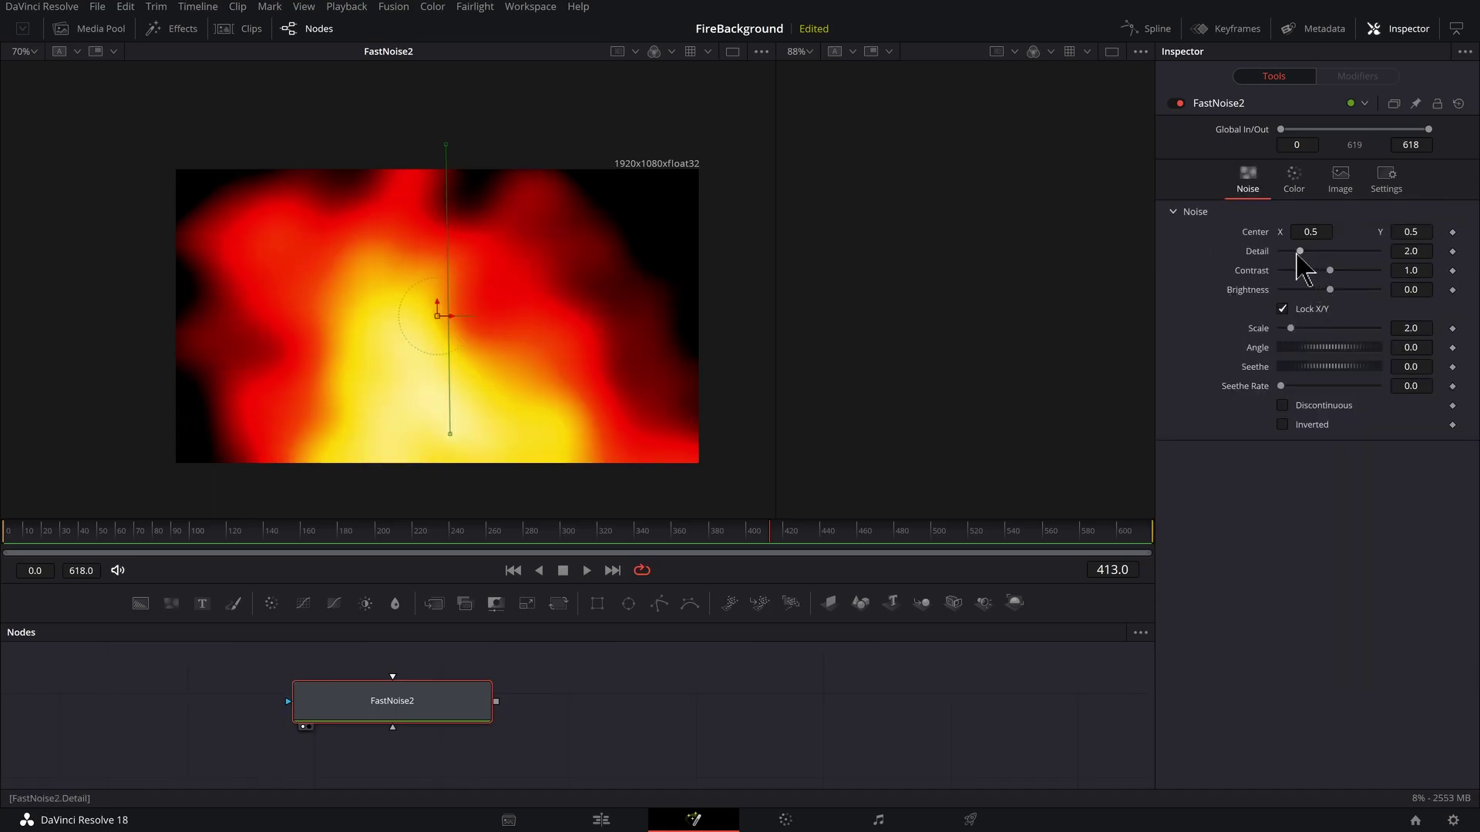
left_click_drag(1300, 250, 1327, 252)
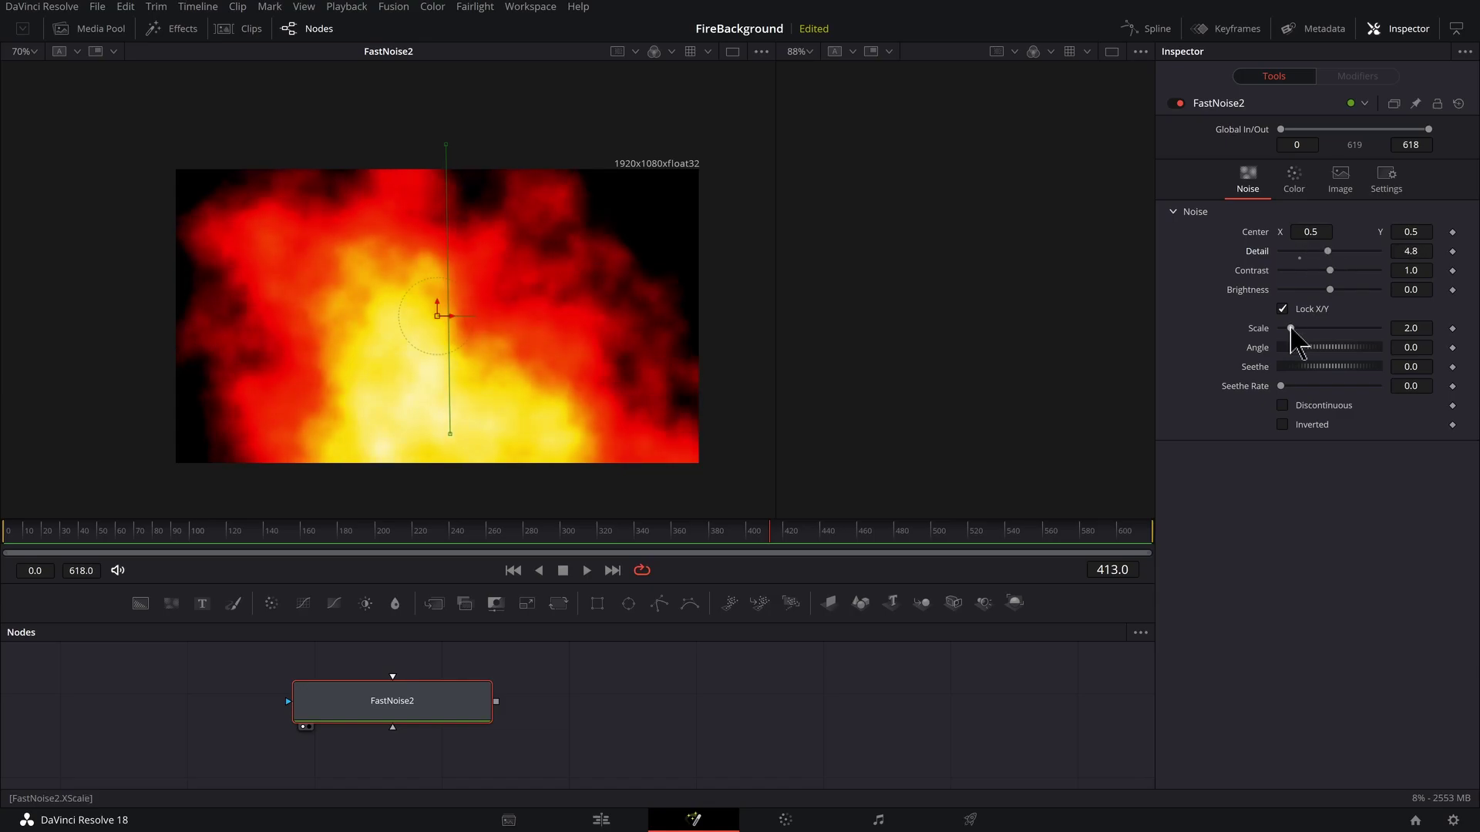
left_click_drag(1291, 329, 1326, 328)
mouse_move(1330, 270)
left_mouse_down()
mouse_move(1327, 292)
mouse_move(1346, 291)
left_mouse_up()
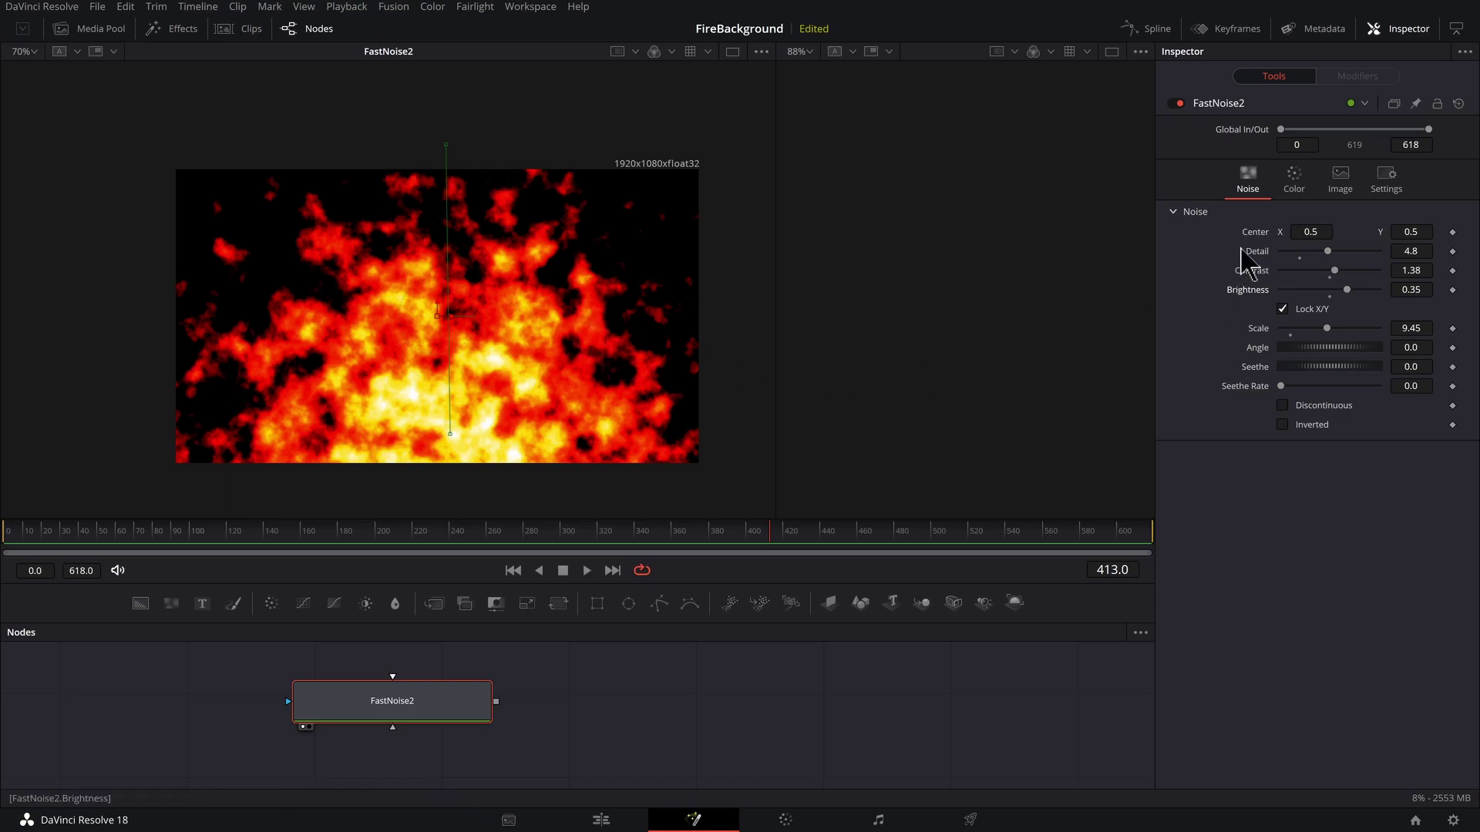
Respace the gradient's stops with yellow at about 0.14, and recolour the black stop at about 0.83 dark red.
left_click(1295, 179)
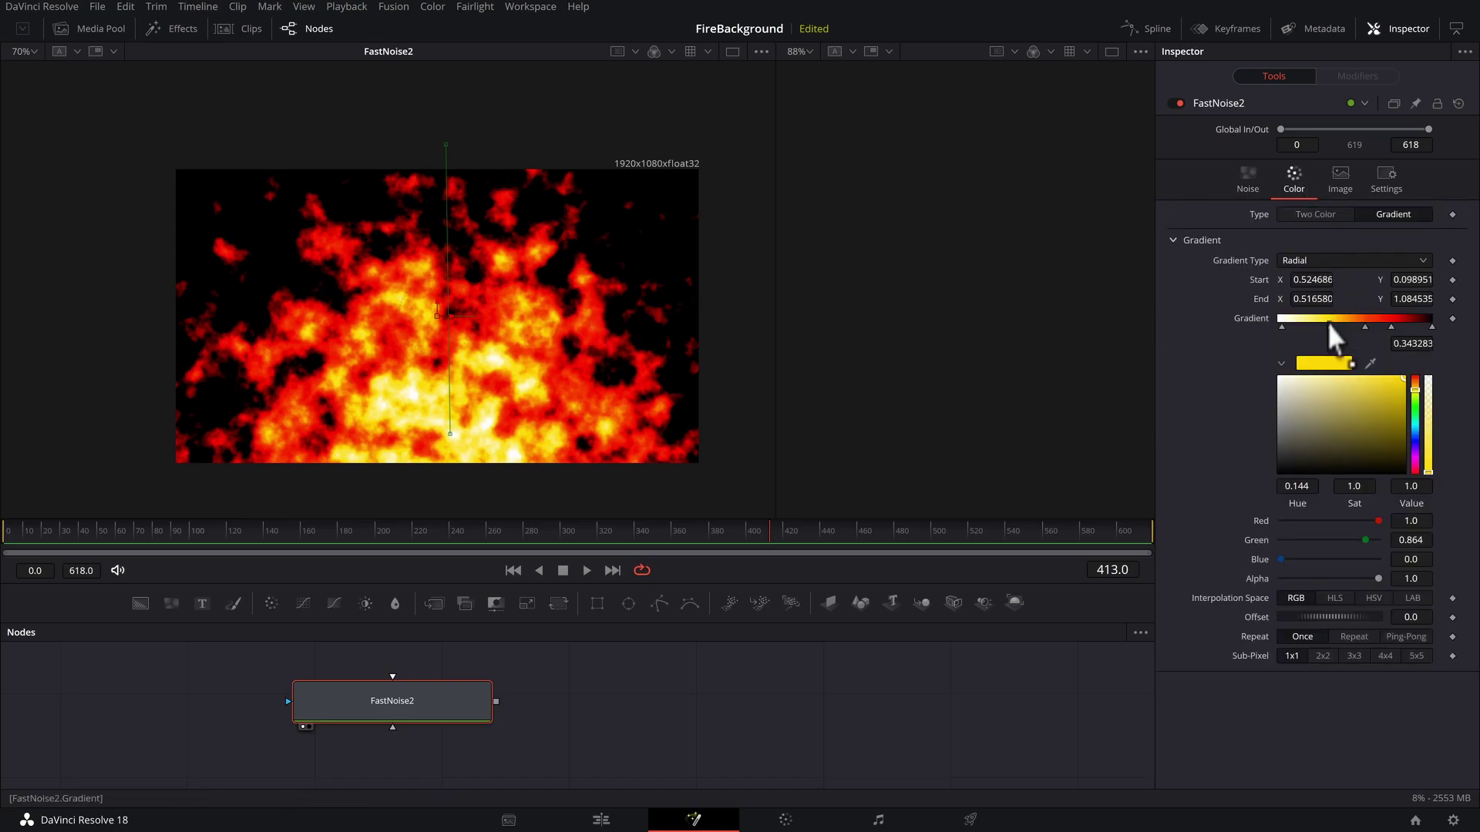
left_click_drag(1319, 328, 1303, 330)
left_click(1281, 325)
left_click_drag(1304, 326, 1299, 326)
left_click_drag(1365, 326, 1398, 324)
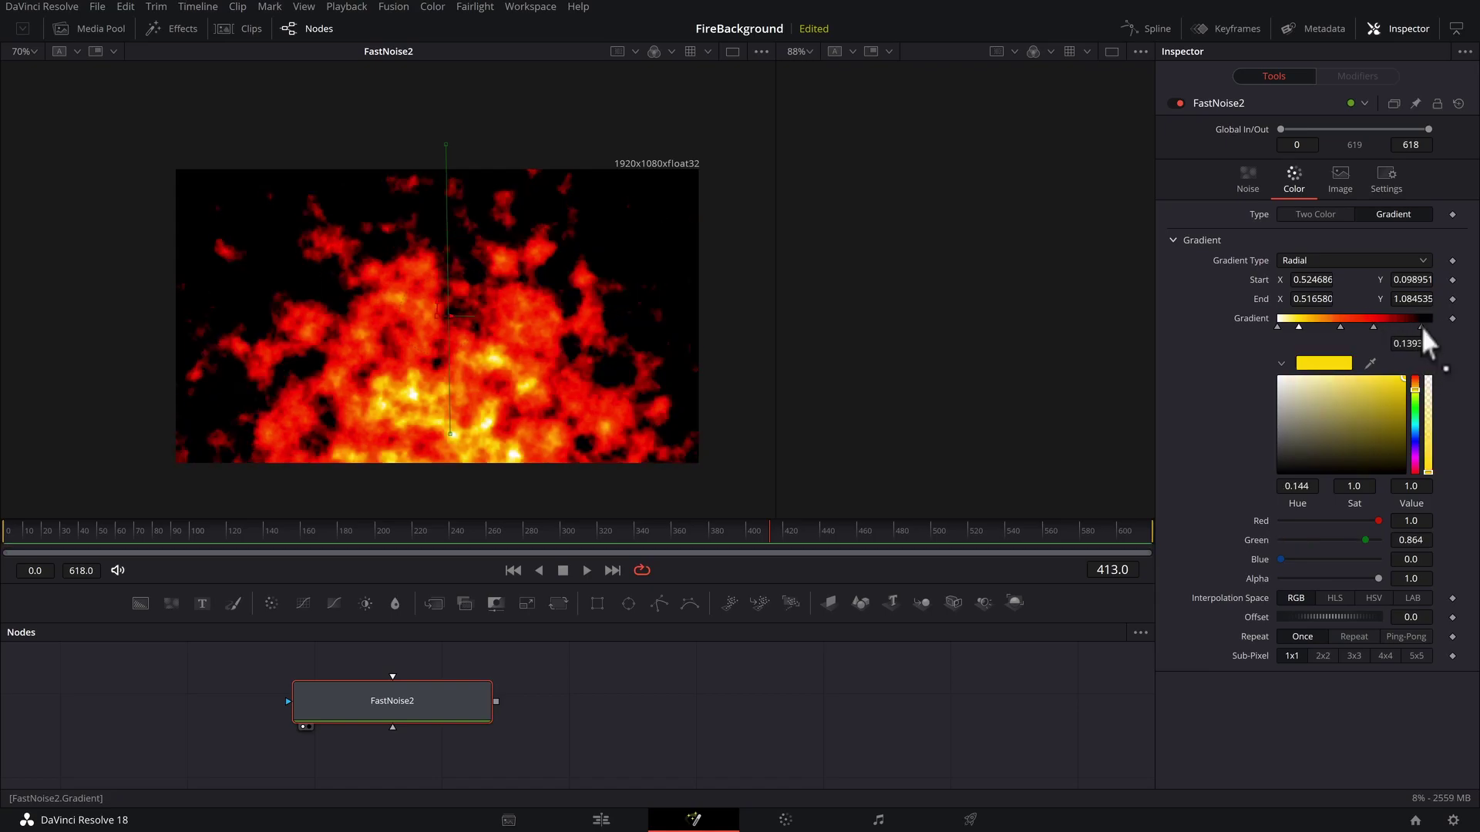
left_click_drag(1421, 326, 1408, 326)
left_click(1433, 323)
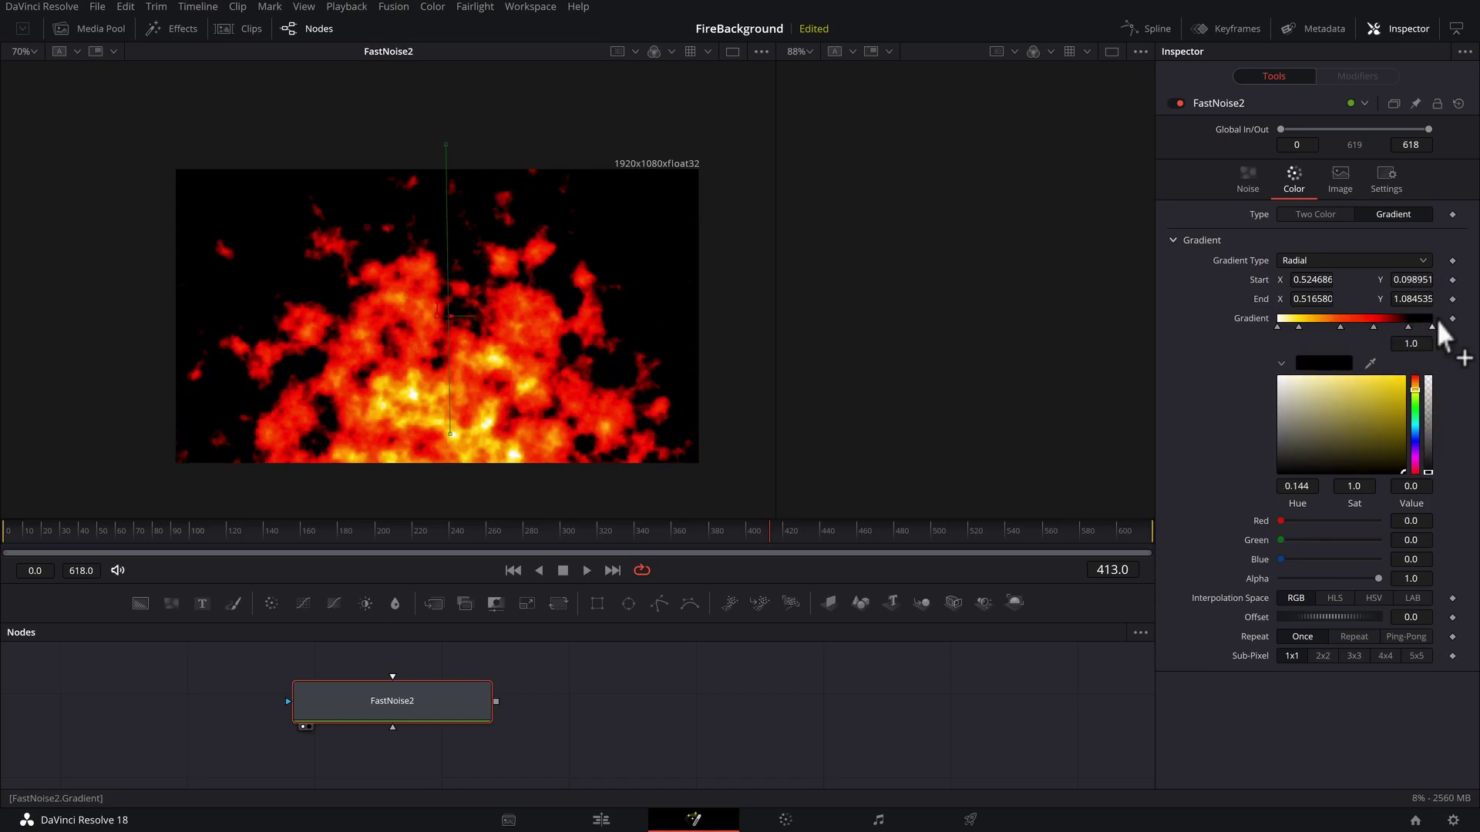
left_click(1404, 326)
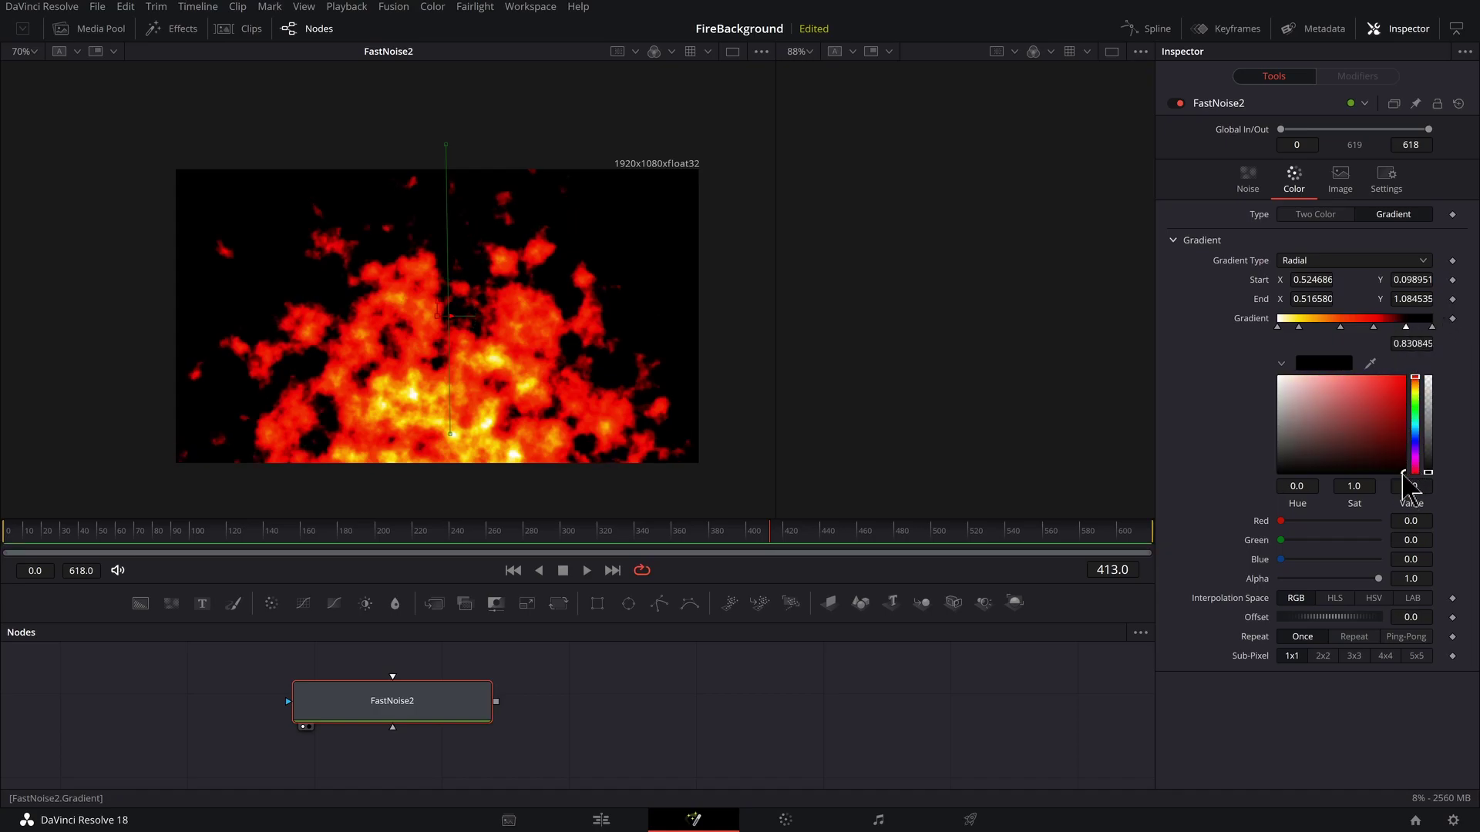
left_click_drag(1404, 473, 1411, 455)
Soften the flames by setting the noise's detail to 3.7, contrast to 0.55 and brightness to 0.7.
scroll(637, 313, "up", 2)
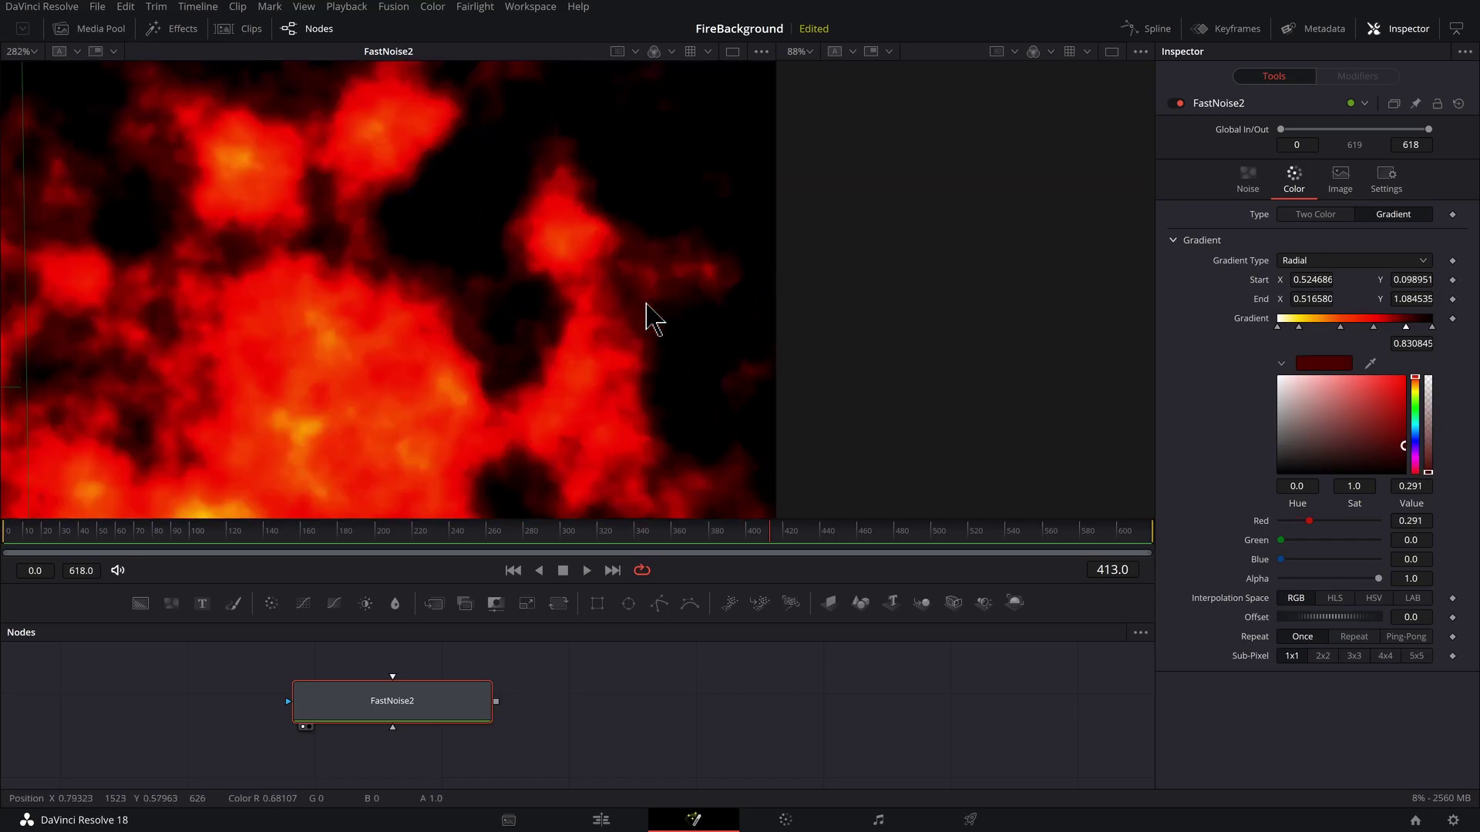
scroll(488, 354, "down", 2)
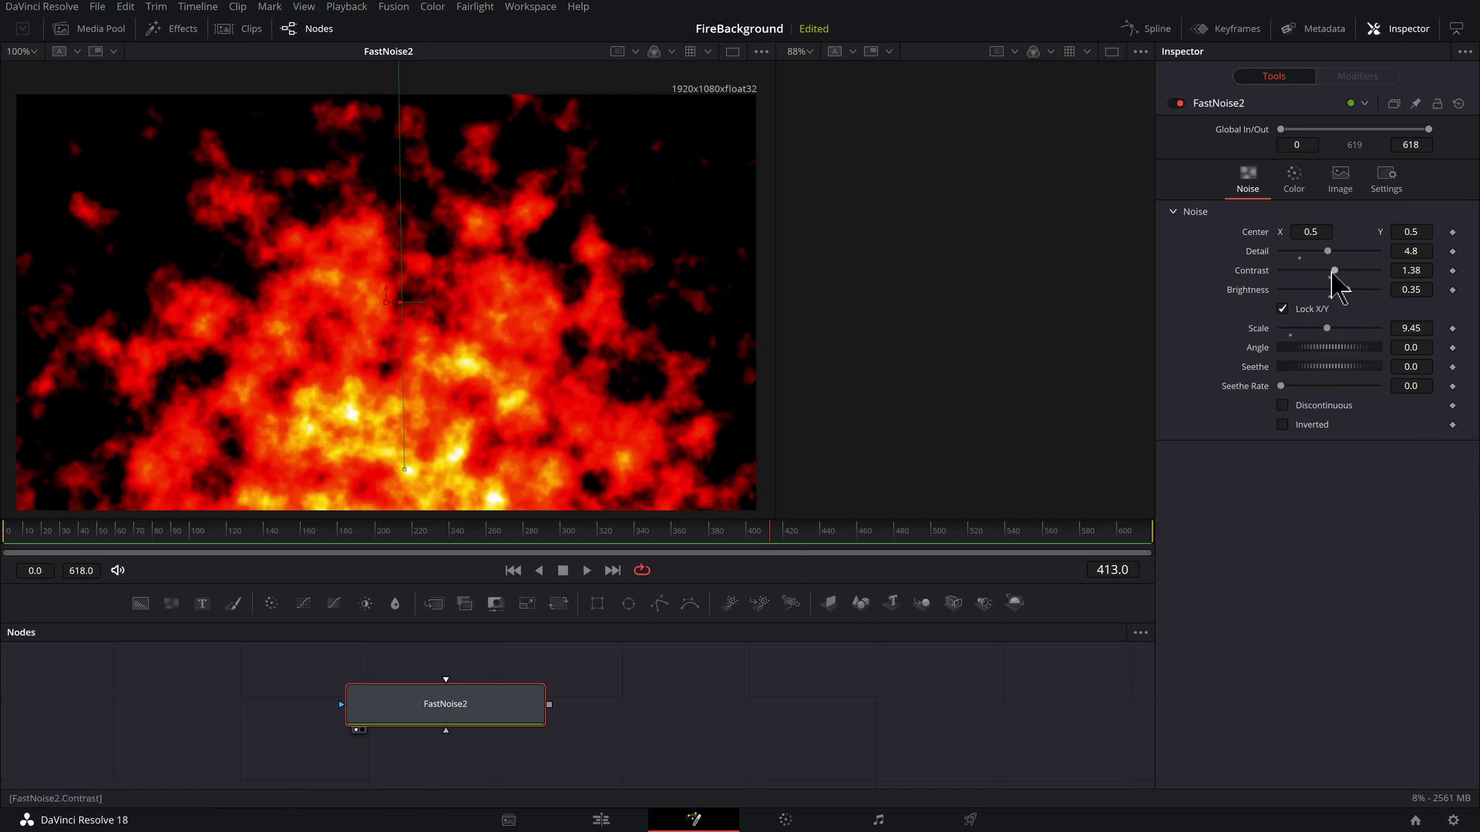
left_click_drag(1328, 252, 1365, 290)
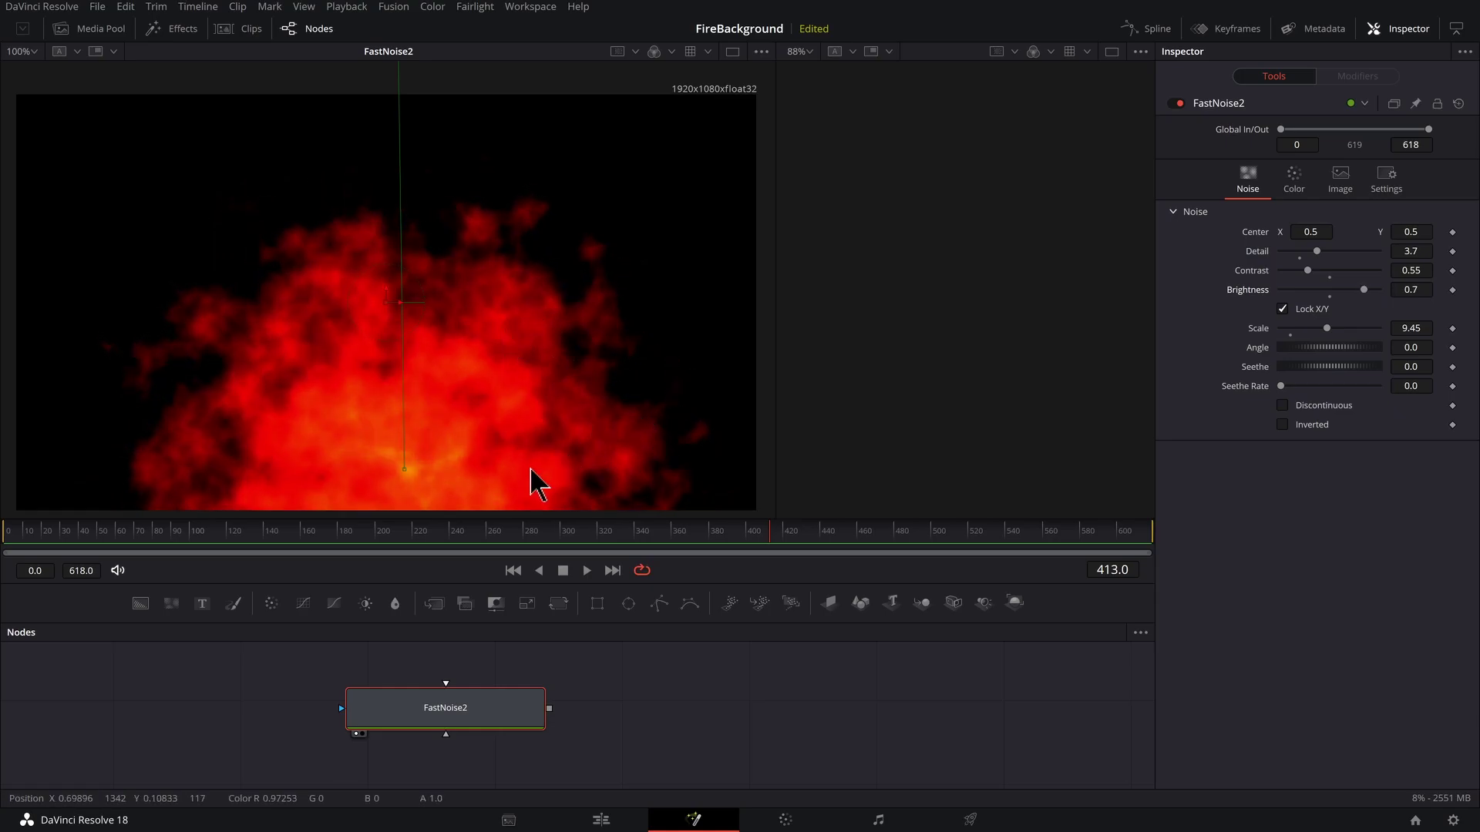
Shift the orange stop towards the red one and set the yellow stop to about 0.38 with a hue of 0.136.
left_click(1295, 181)
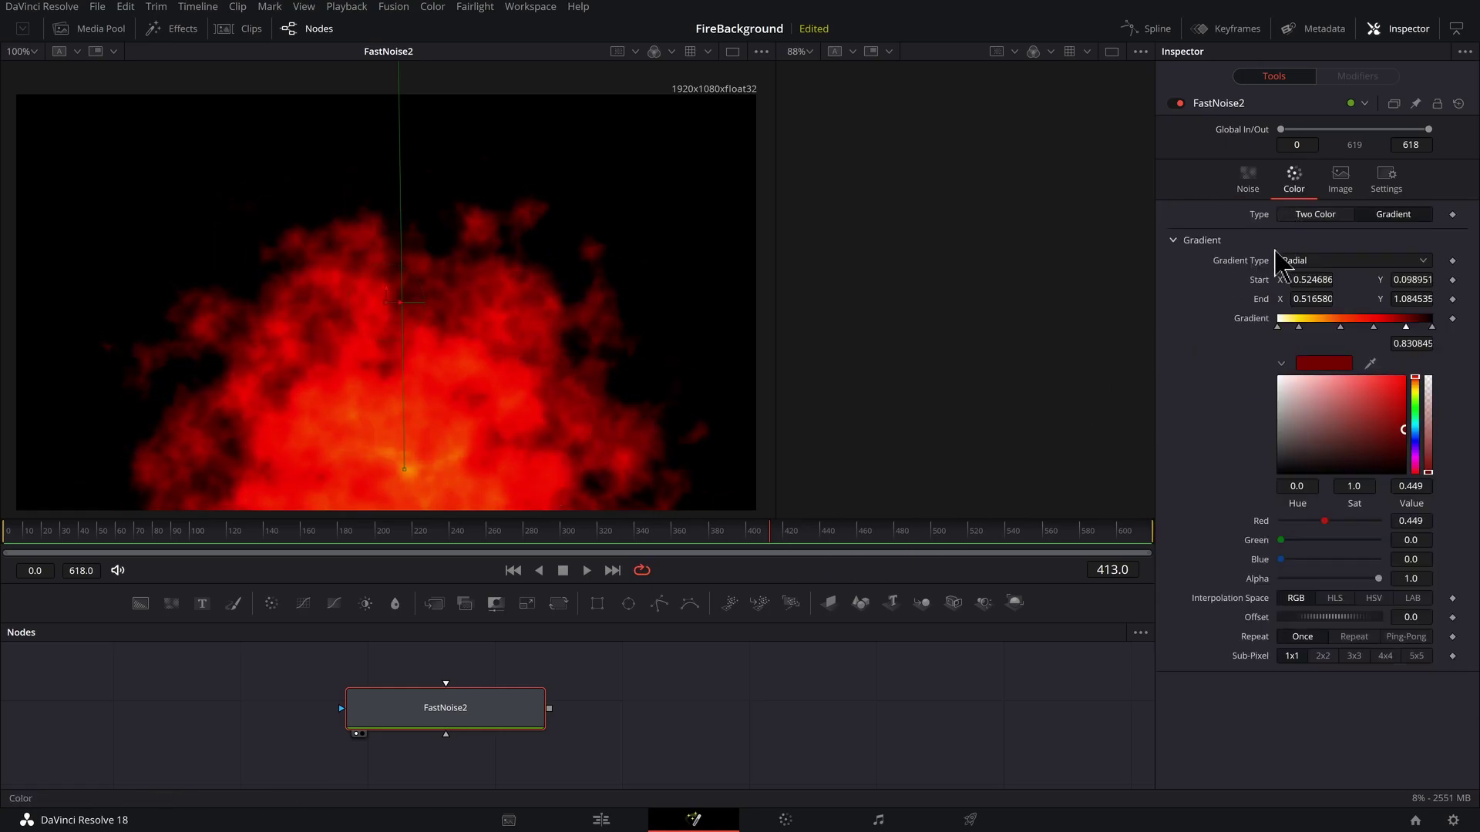
left_click(1299, 327)
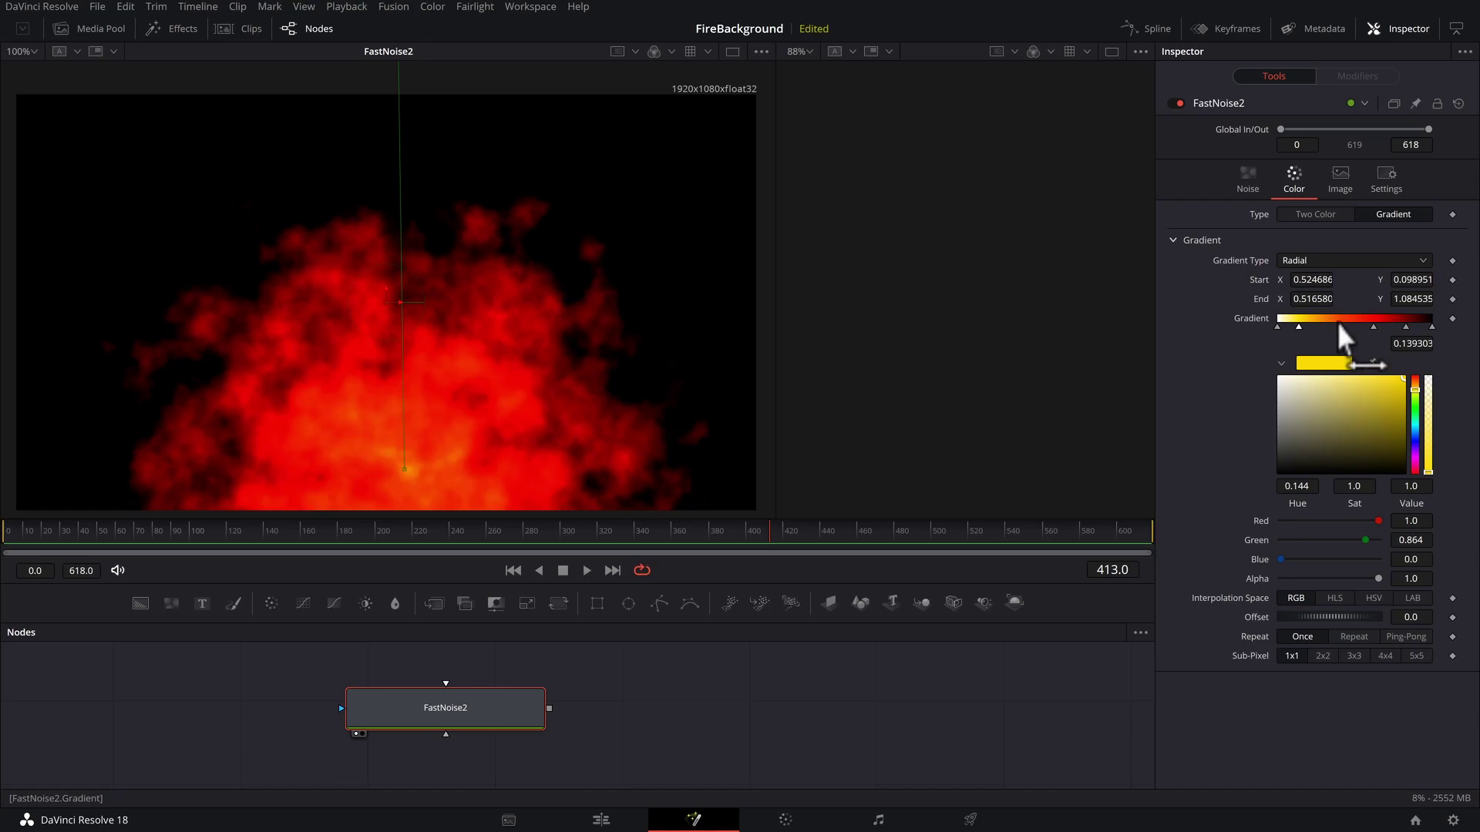
left_click(1344, 322)
left_click_drag(1299, 325, 1323, 325)
left_click_drag(1347, 325, 1376, 328)
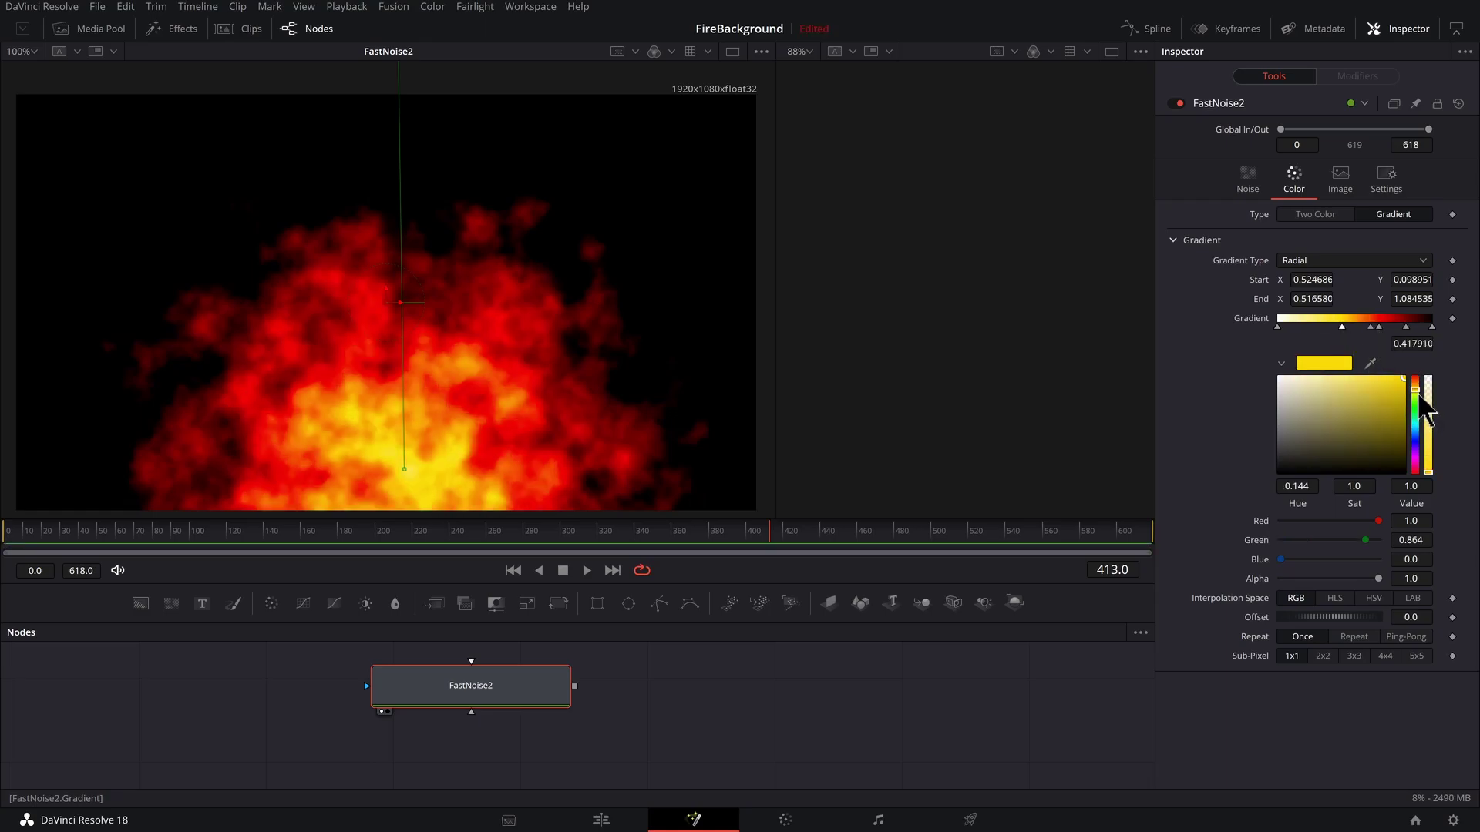
left_click(1414, 387)
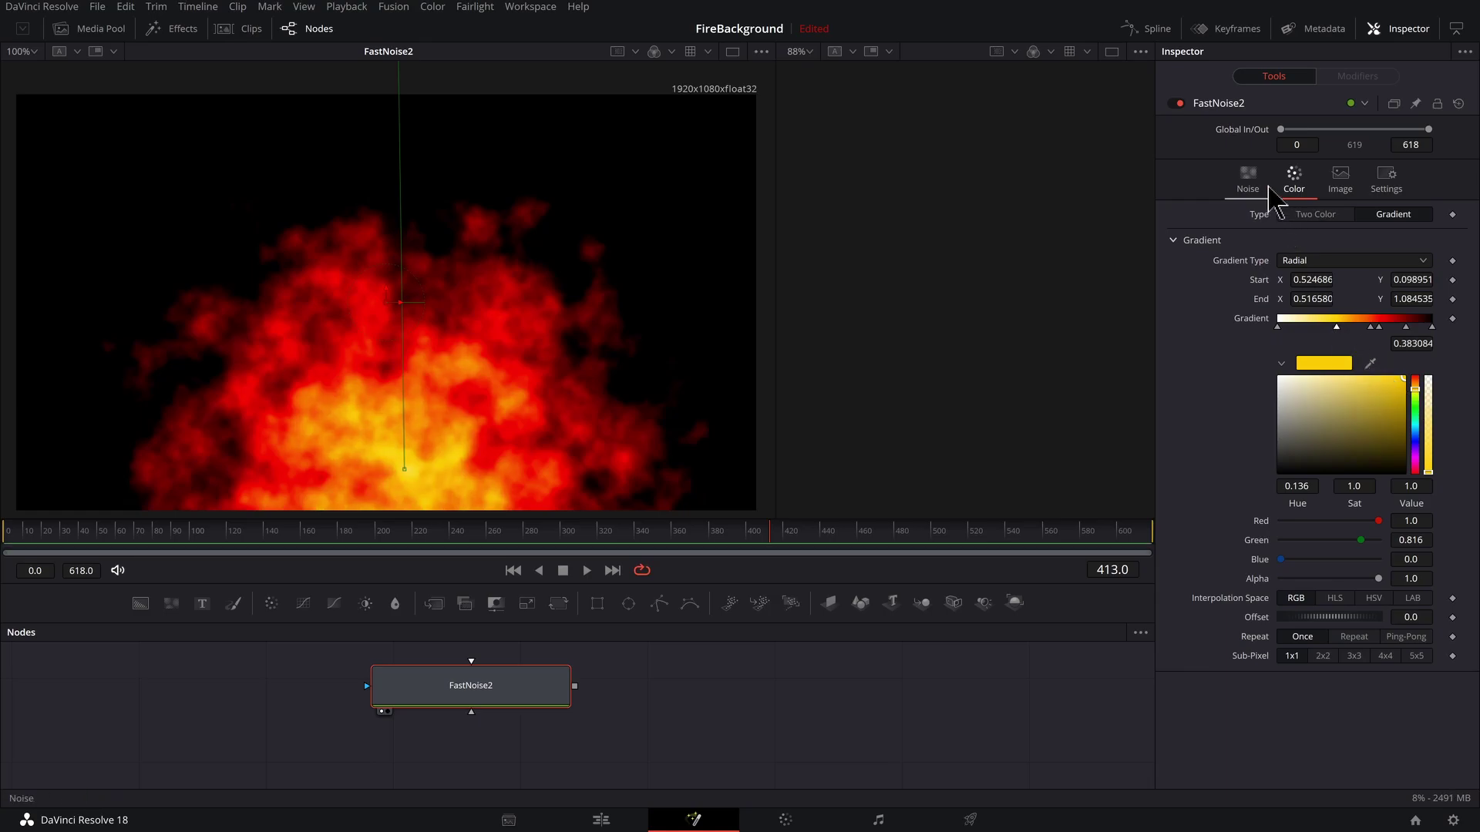
Animate the noise's Center with the expression Point(0.5, time/120).
left_click(1249, 180)
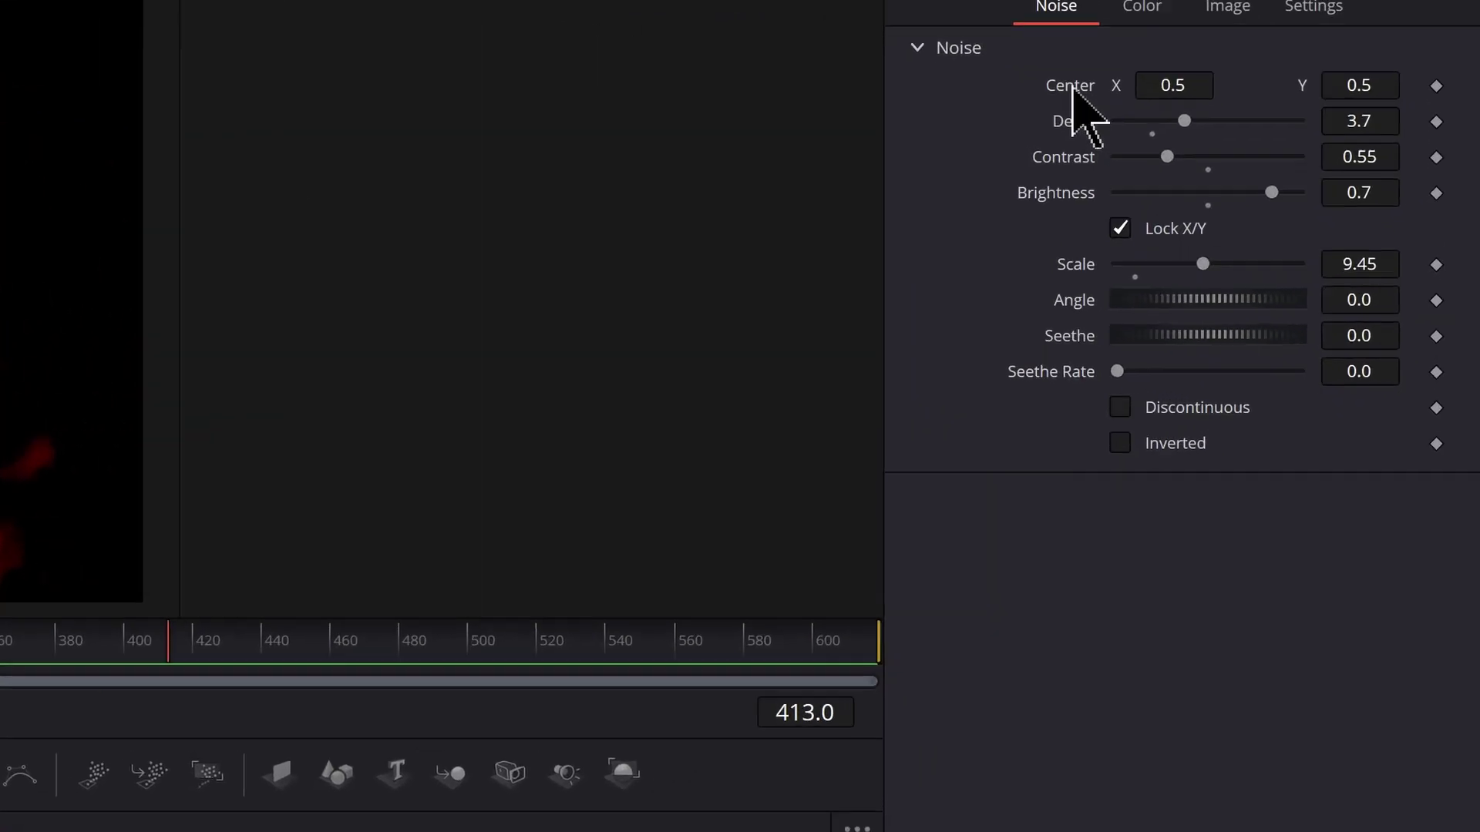
right_click(1254, 232)
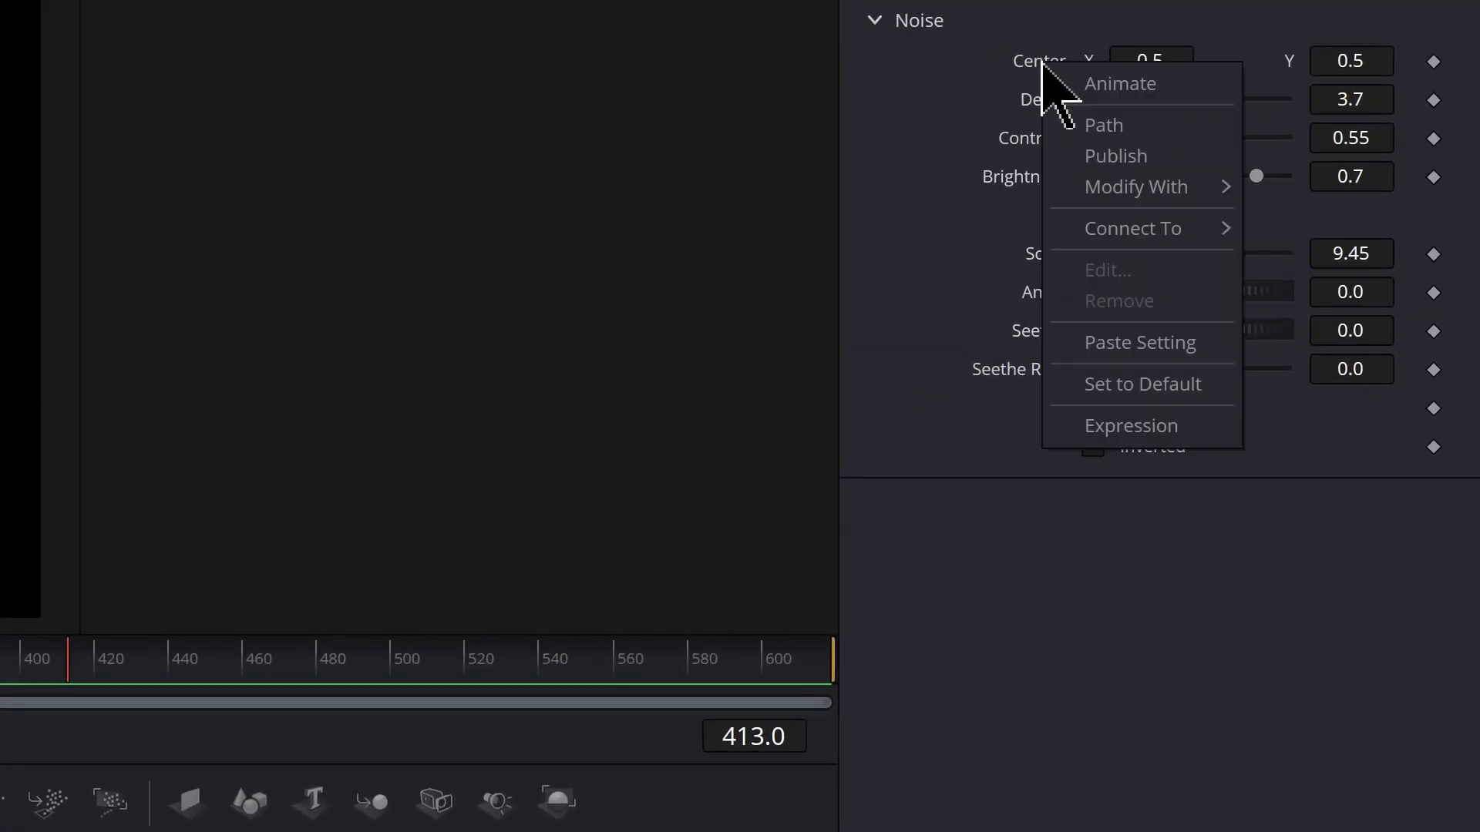
left_click(1139, 429)
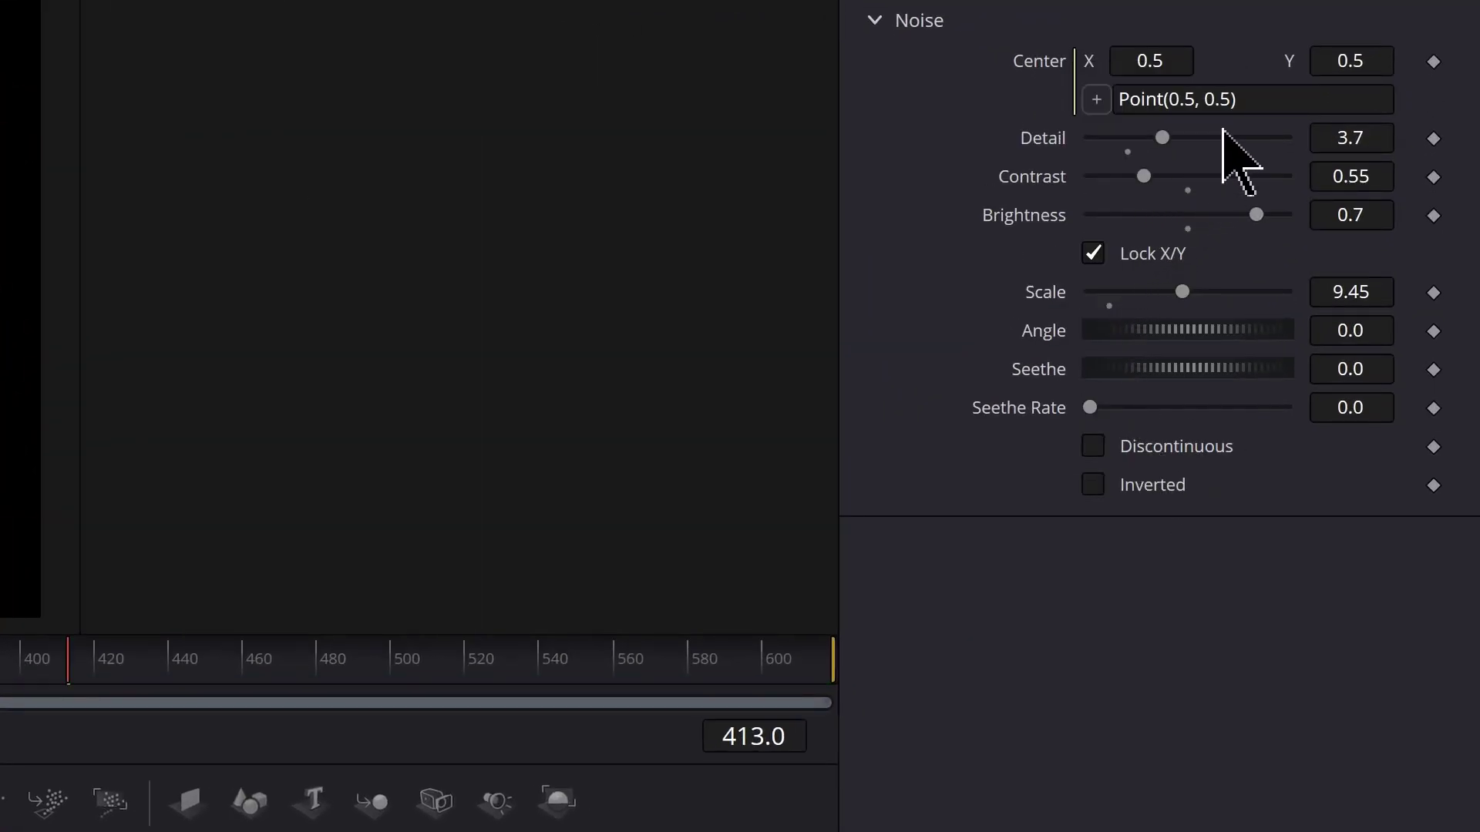
double_click(1207, 100)
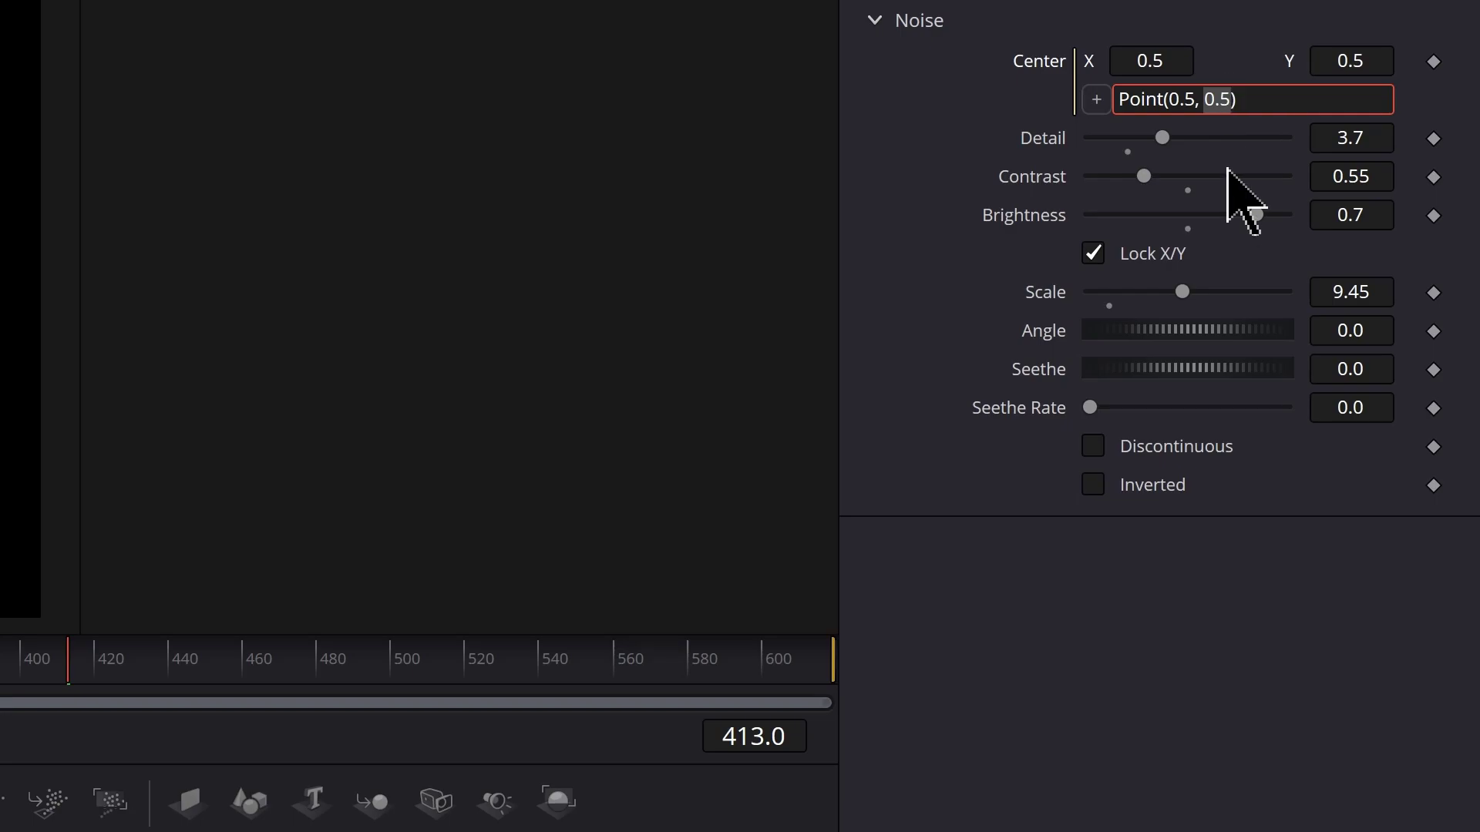
type("time/")
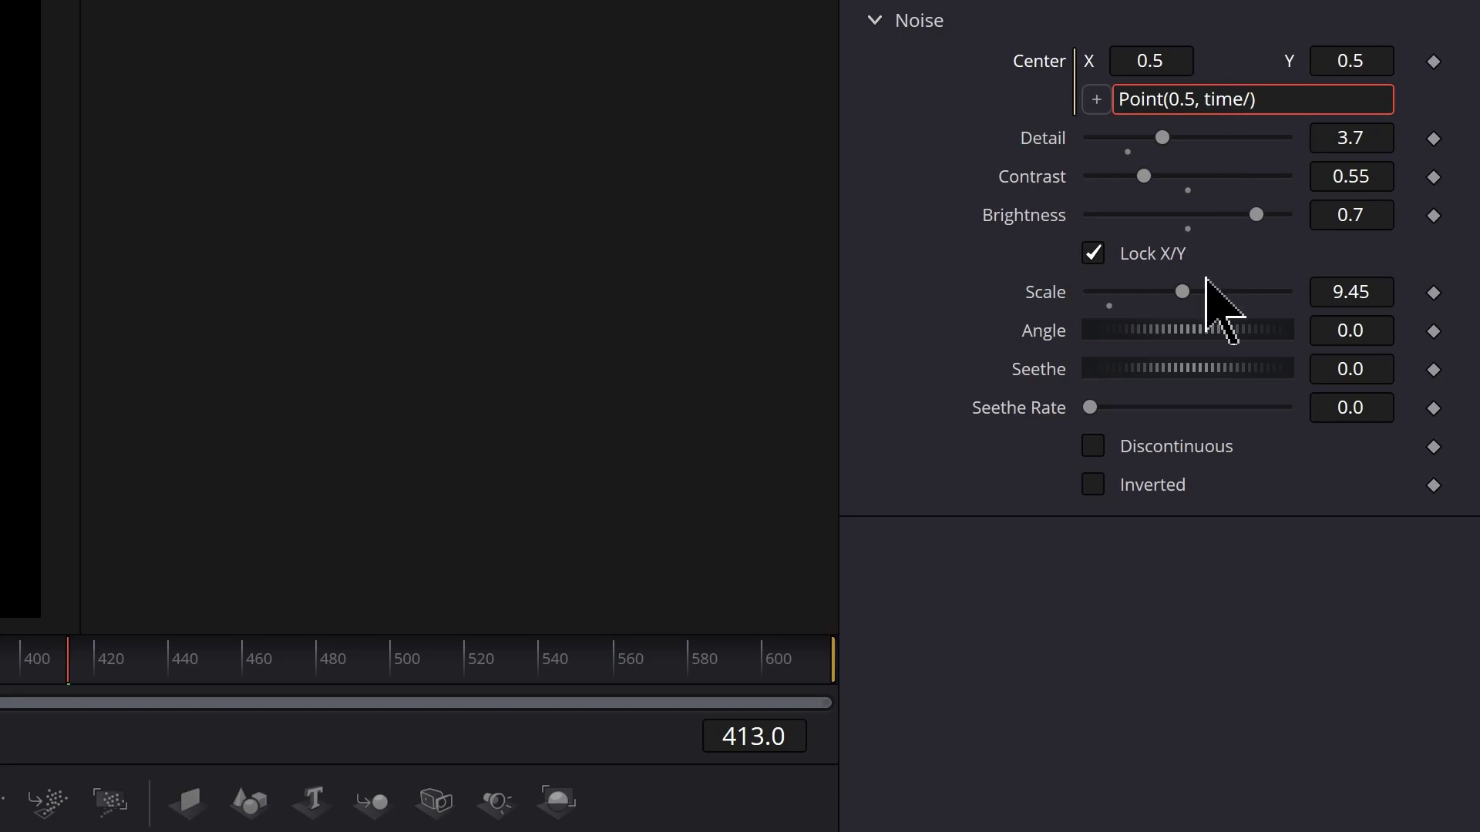
key("Return")
Play back the composition to check the upward motion of the flames, and stop playback.
left_click(586, 570)
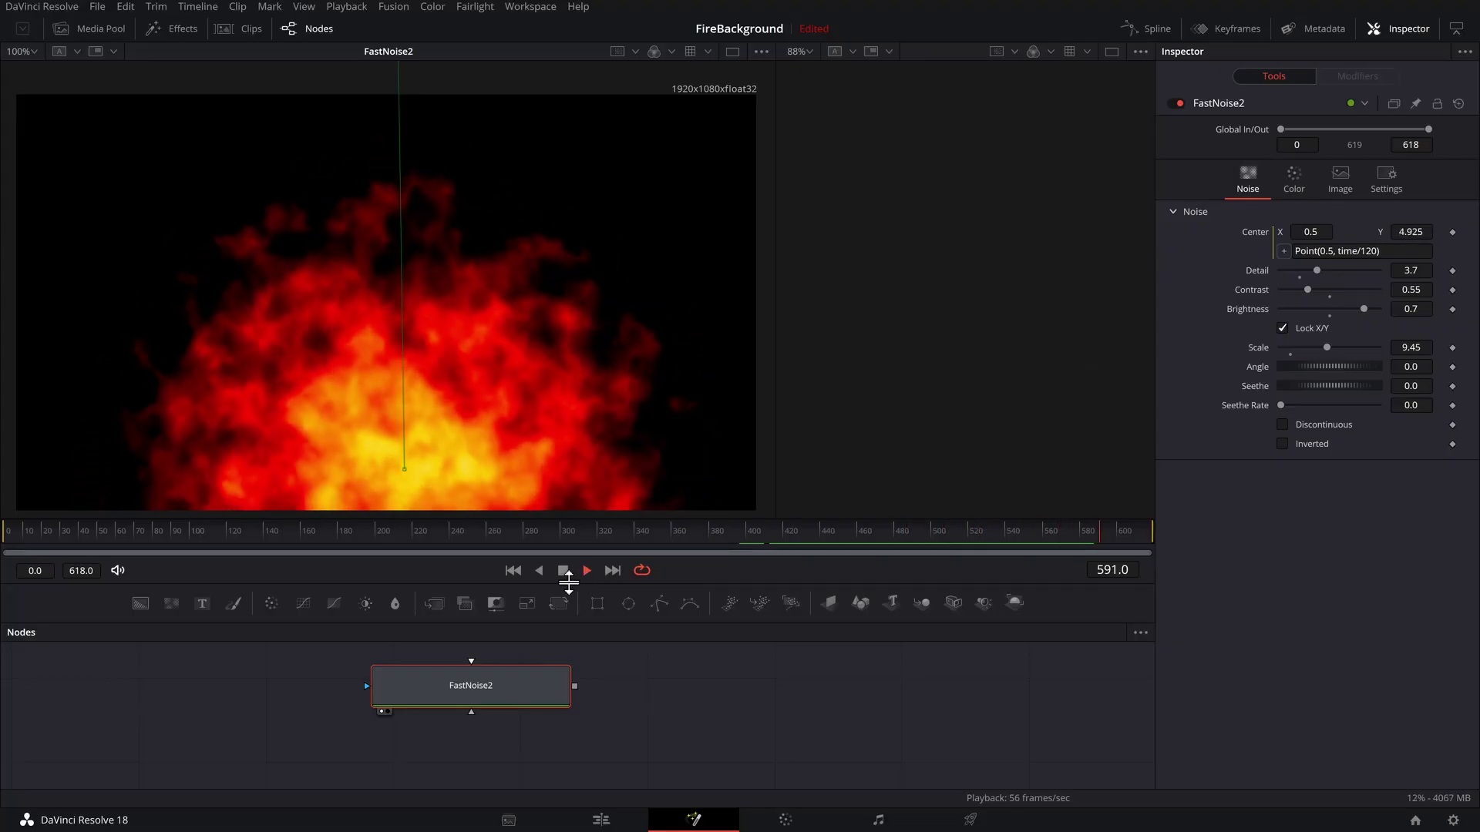
left_click(562, 570)
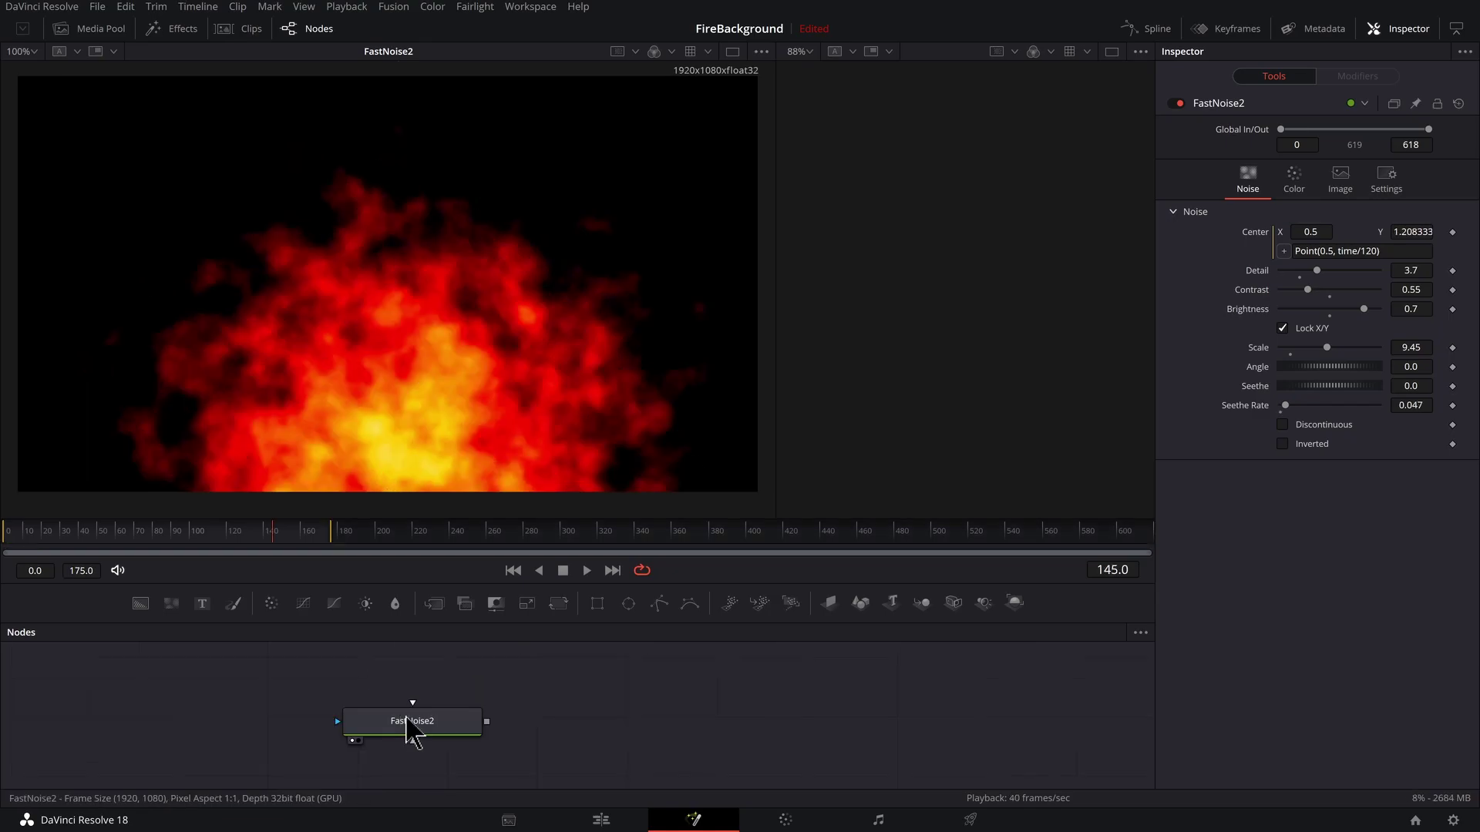
left_click_drag(409, 725, 374, 717)
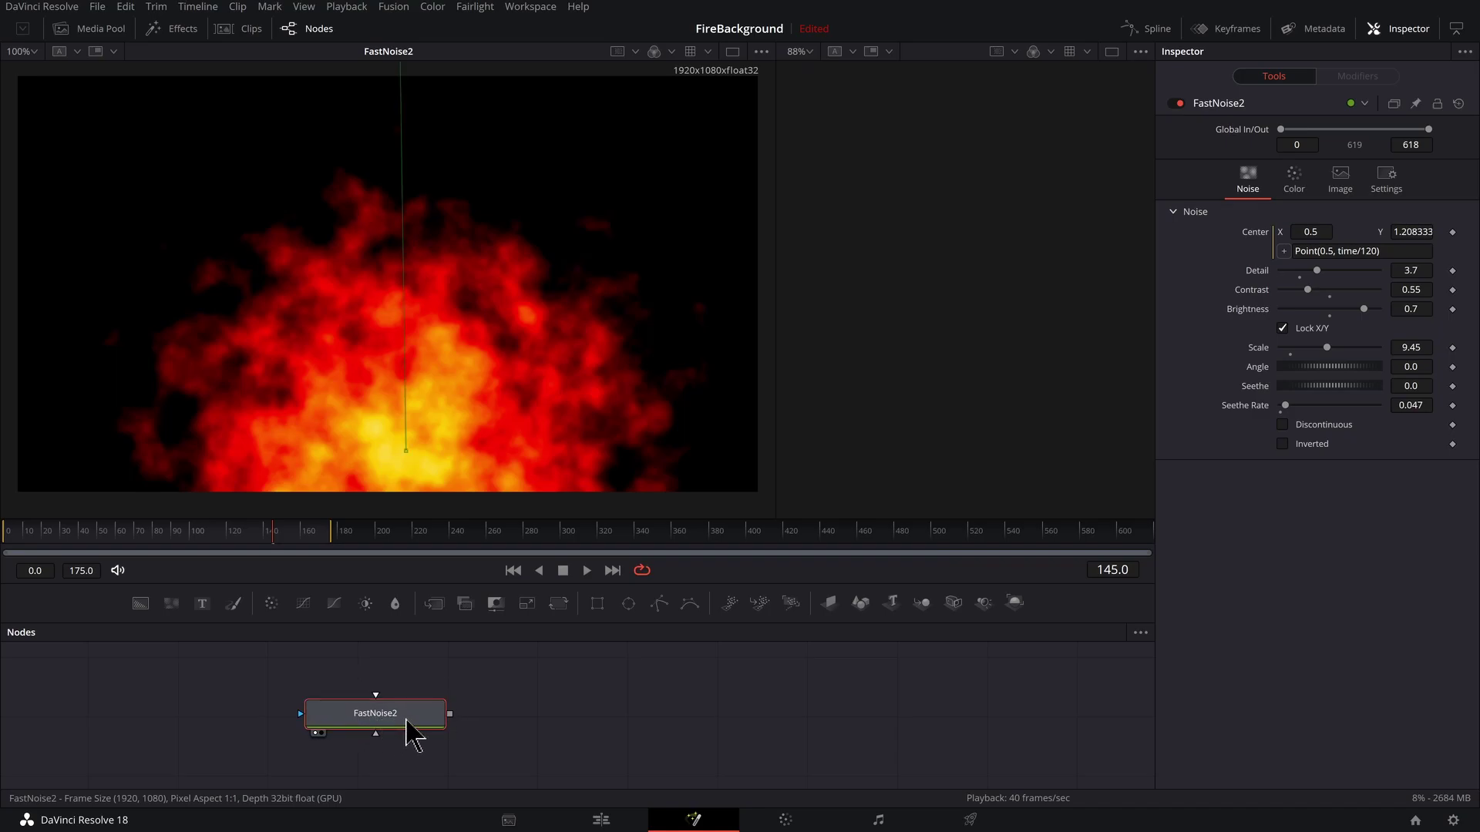
Paste a copy of the FastNoise2 node and reset all of the copy's settings to default.
left_click(527, 727)
left_click_drag(527, 726, 437, 730)
key("ctrl+v")
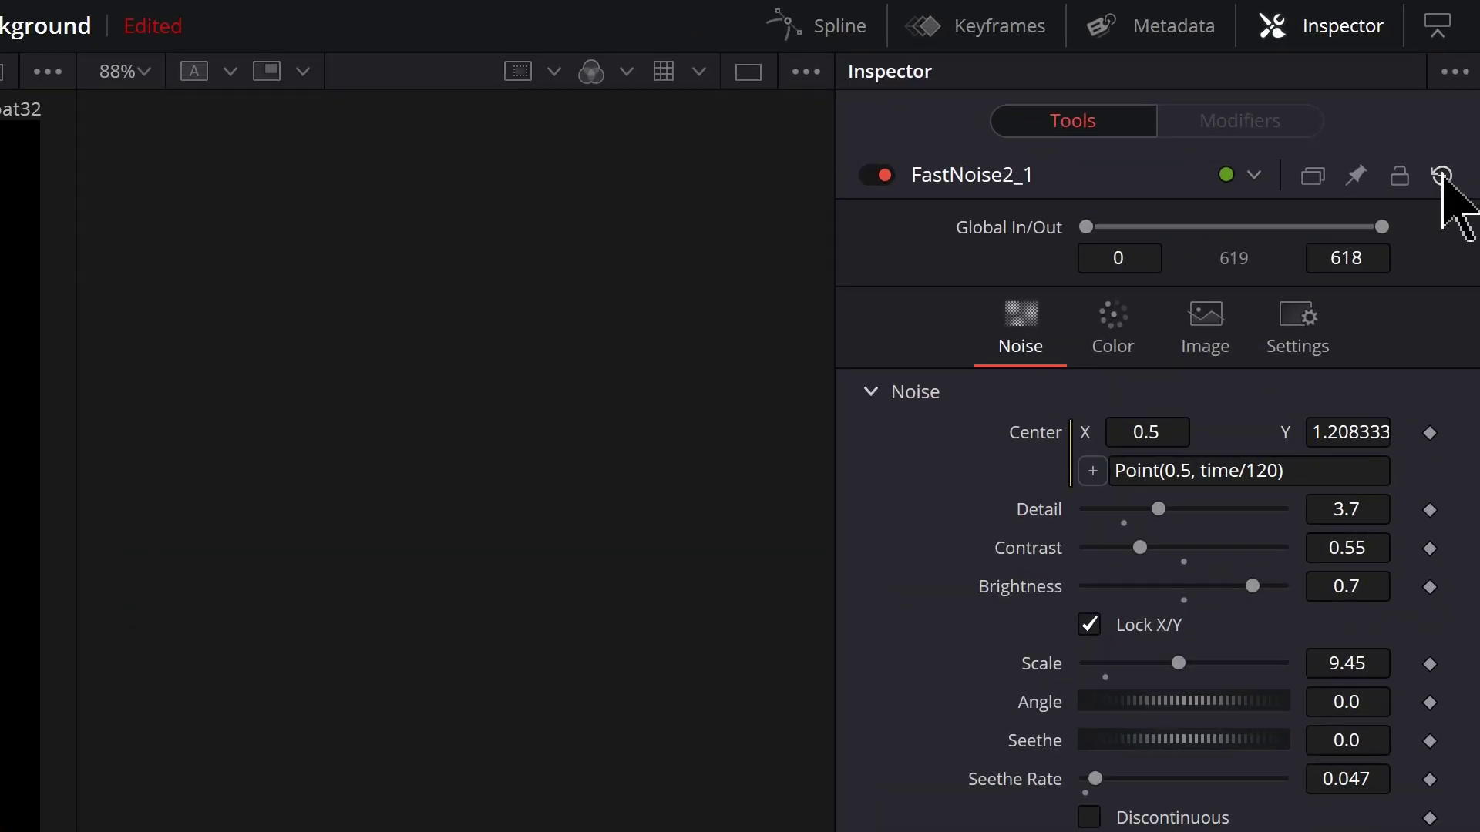
left_click(1441, 176)
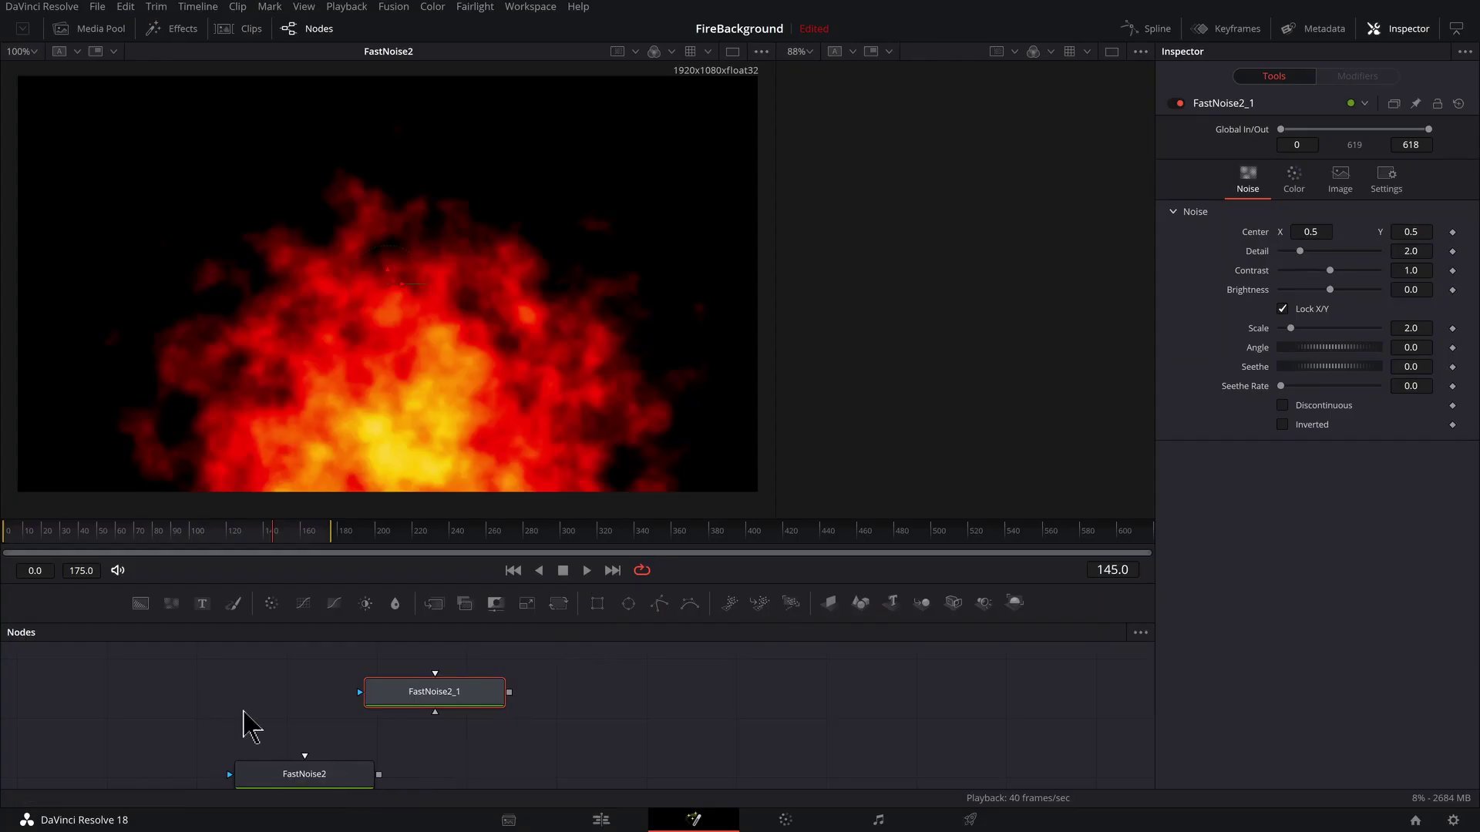
Show FastNoise2 in the second viewer and the reset FastNoise2_1 copy in the first viewer.
scroll(244, 725, "down", 2)
left_click(322, 740)
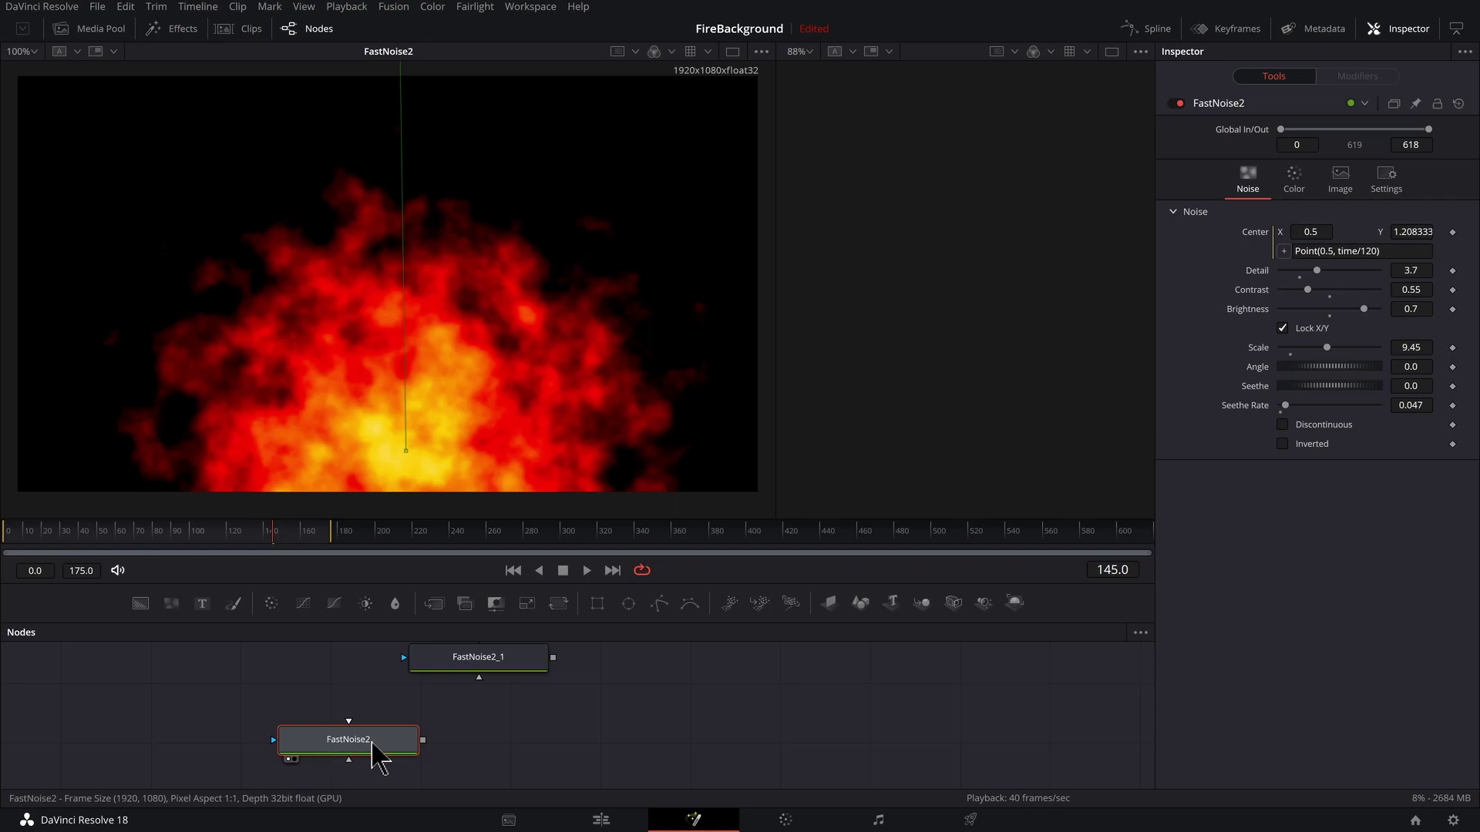
key("2")
scroll(472, 675, "up", 1)
left_click(470, 678)
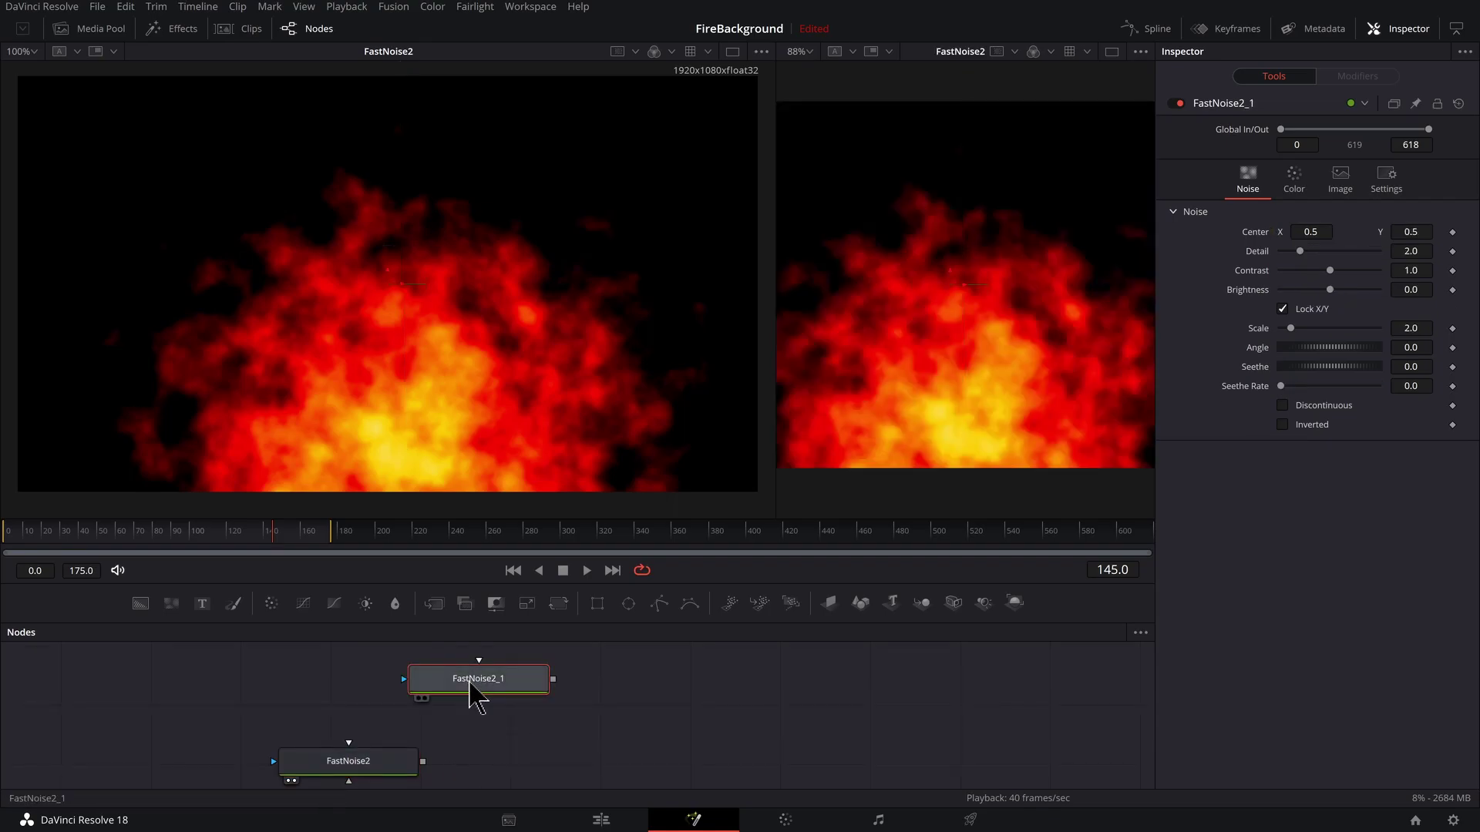
key("1")
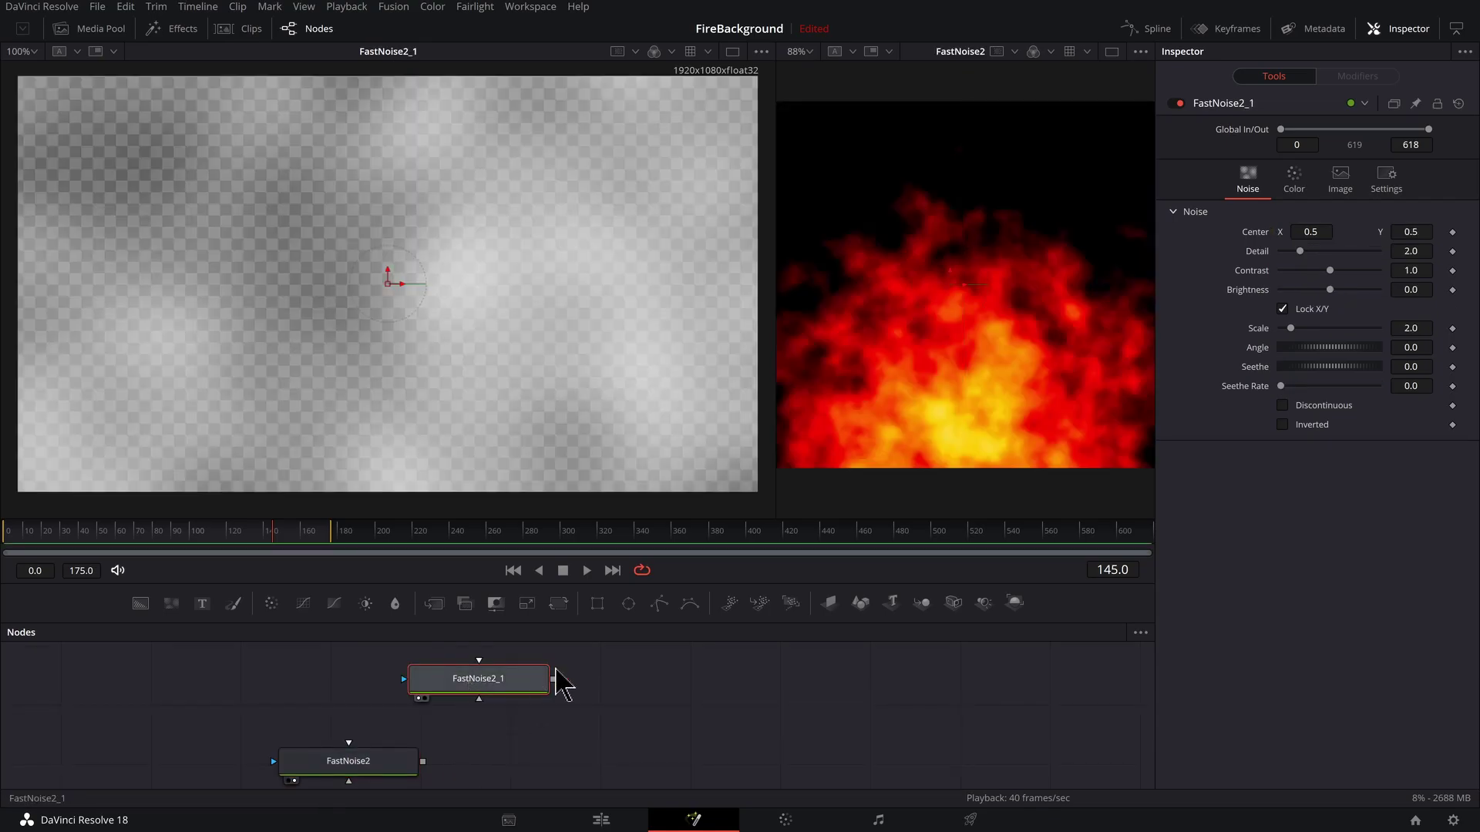
Set the Color 1 alpha of FastNoise2_1 to 1.0.
left_click(1294, 185)
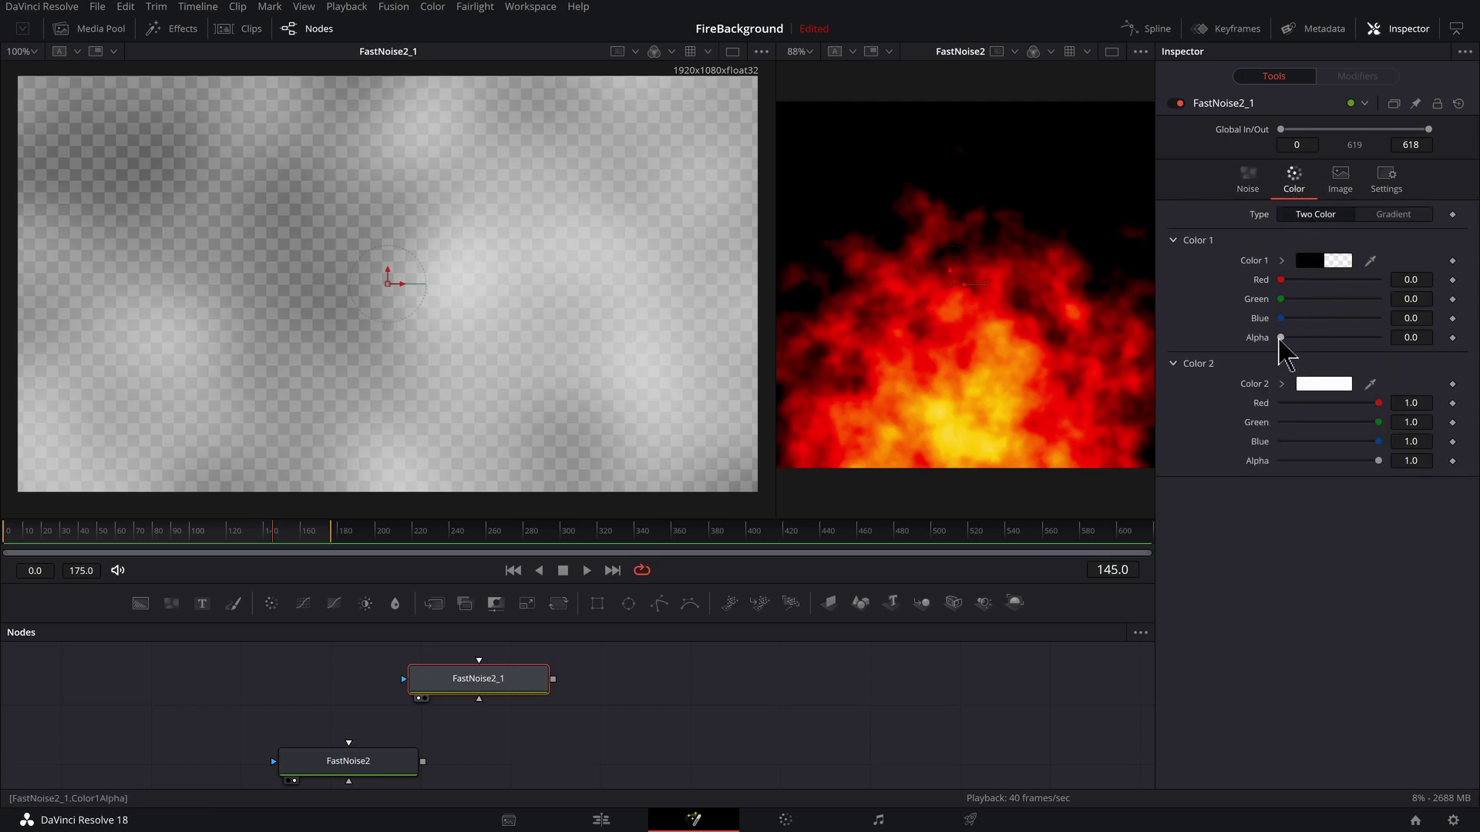
left_click_drag(1280, 337, 1425, 326)
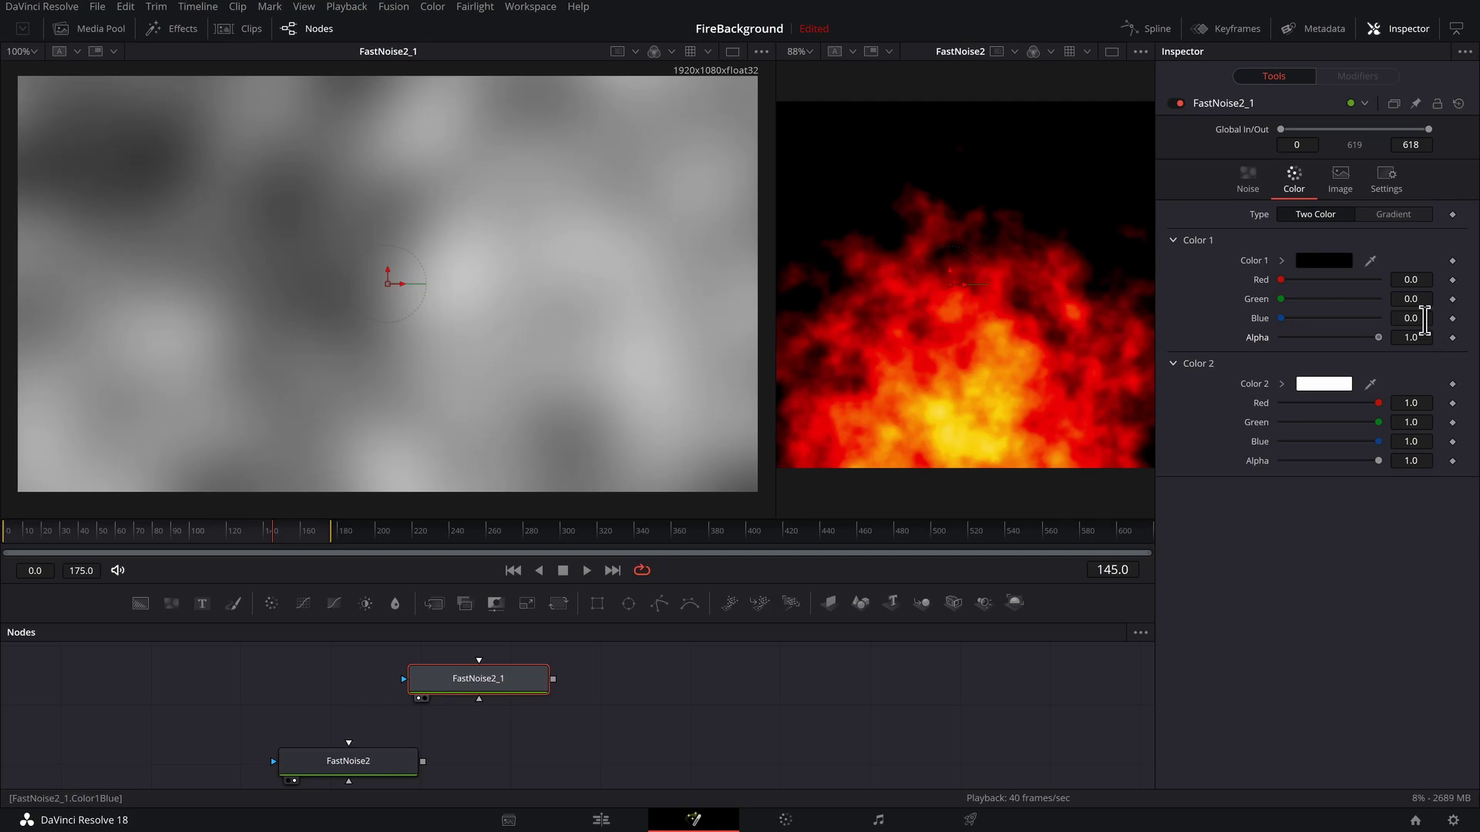
Set FastNoise2_1's Detail to 2.83, Contrast to 2.78, Brightness to -0.45 and Seethe Rate to 0.016.
left_click(1248, 179)
left_click_drag(1299, 252, 1350, 271)
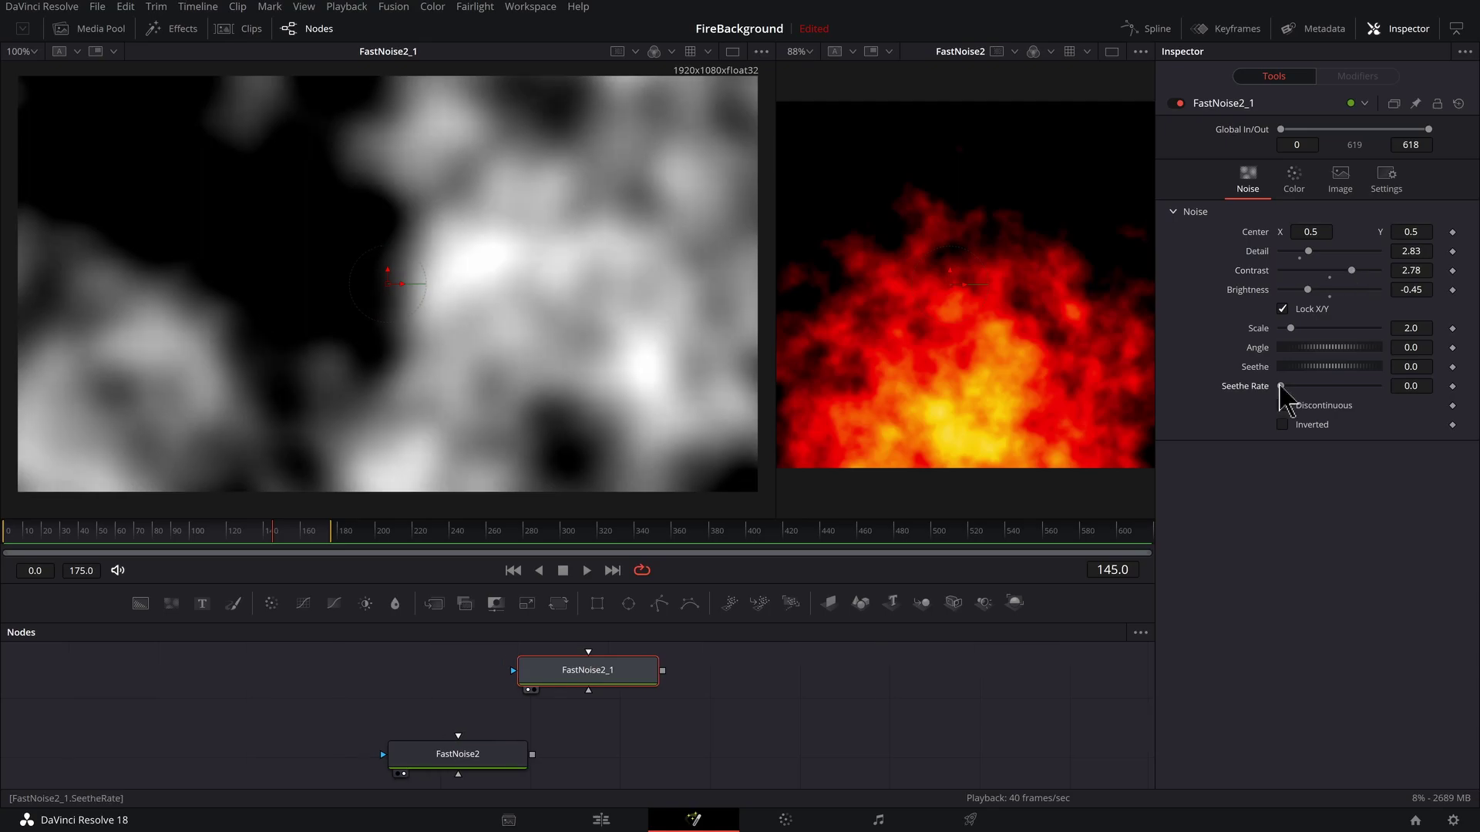
left_click_drag(1280, 386, 1283, 386)
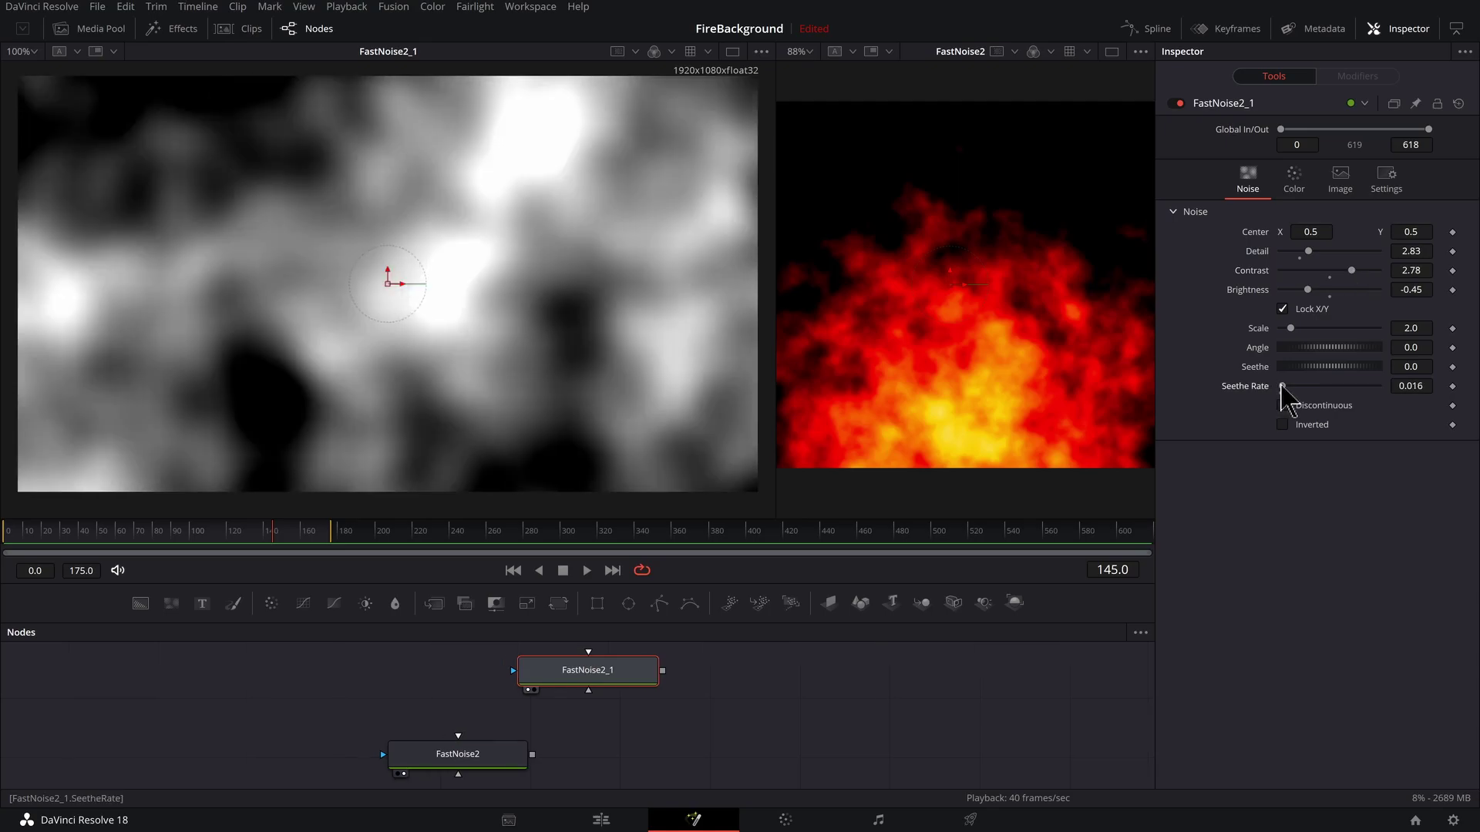
Add an unconnected Displace node and place it just after FastNoise2_1.
left_click(955, 688)
left_click_drag(773, 685, 463, 689)
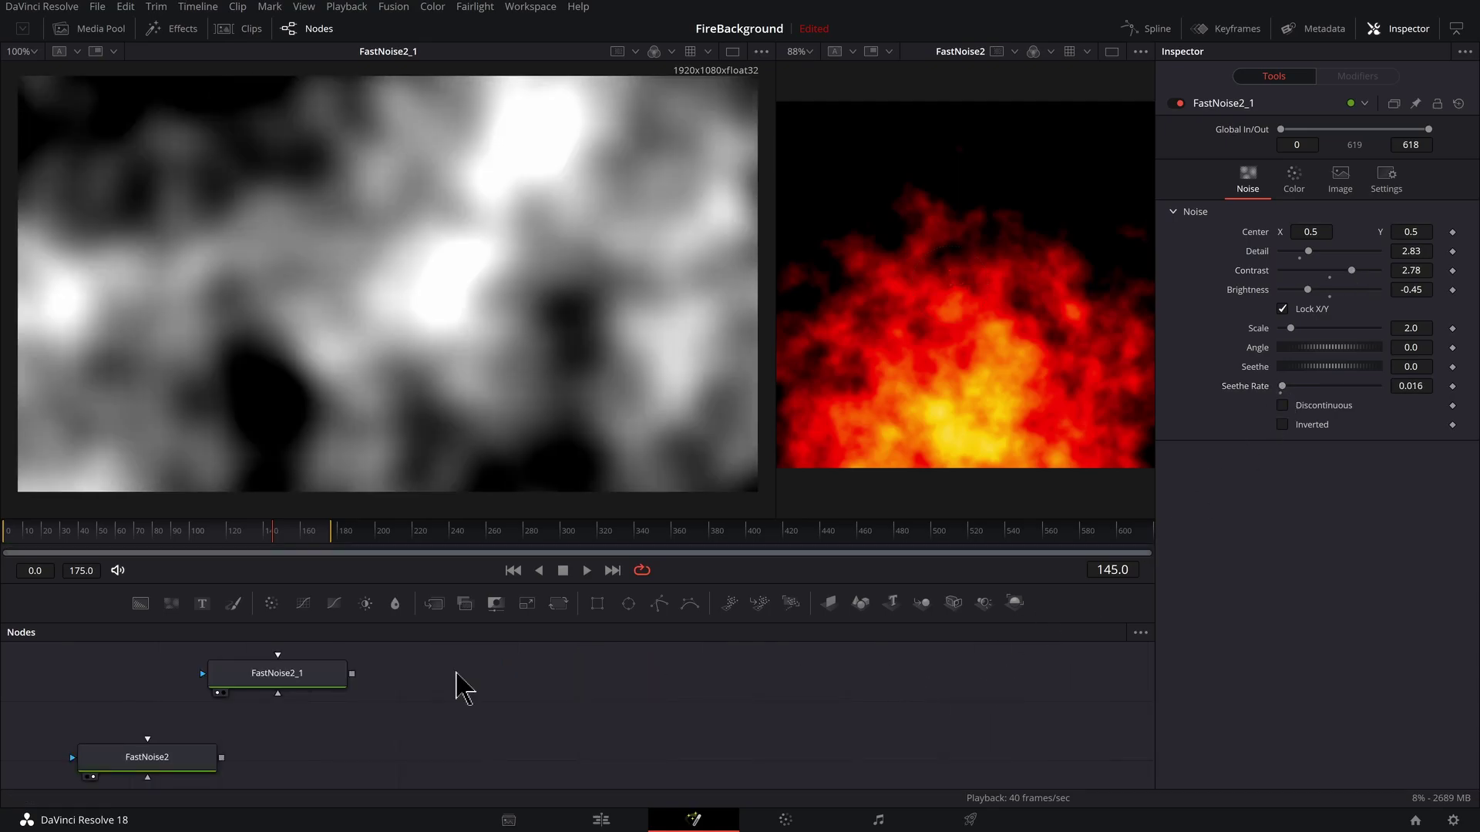
key("shift+space")
type("disp")
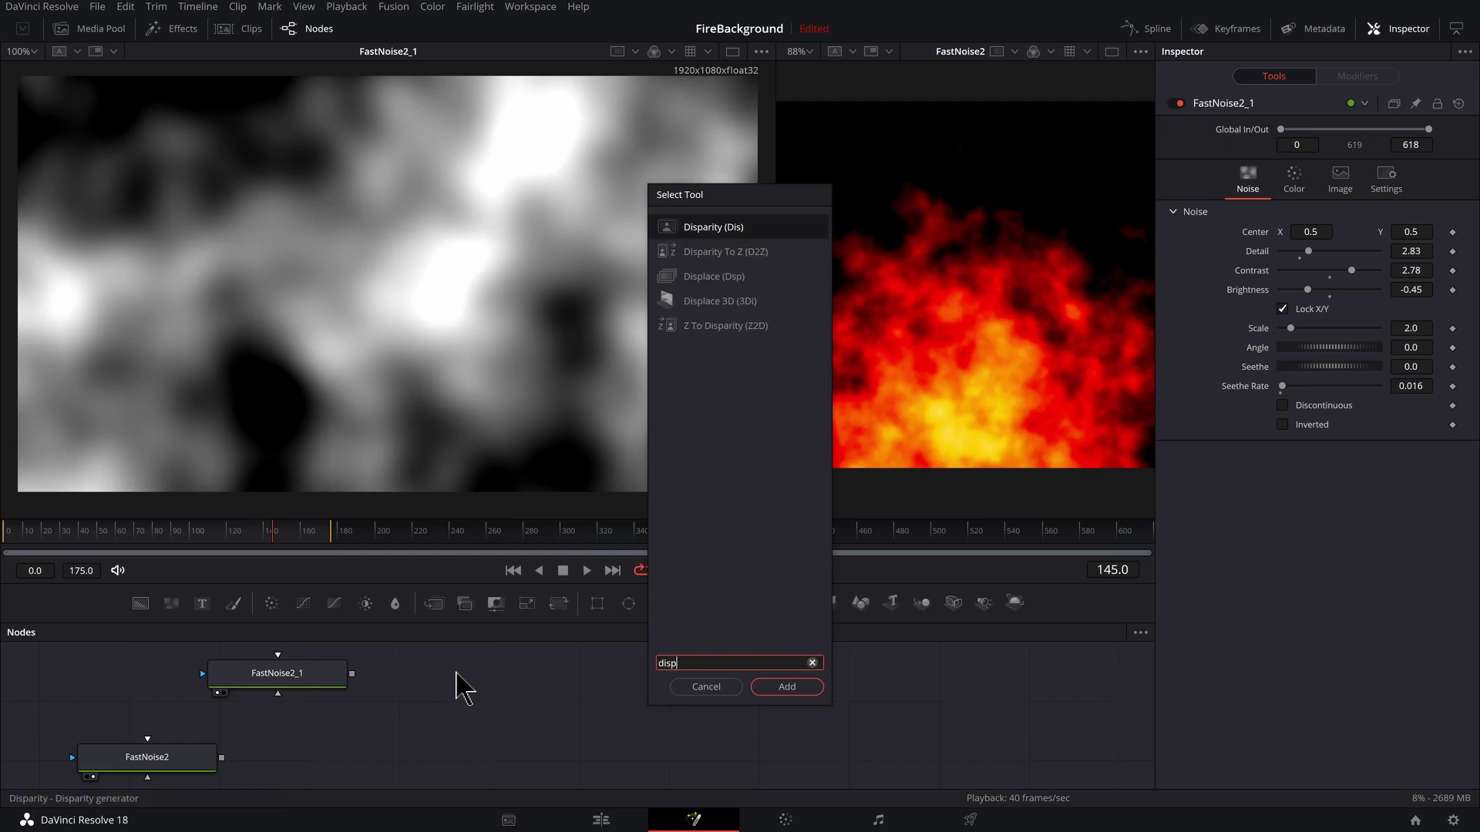
type("lace")
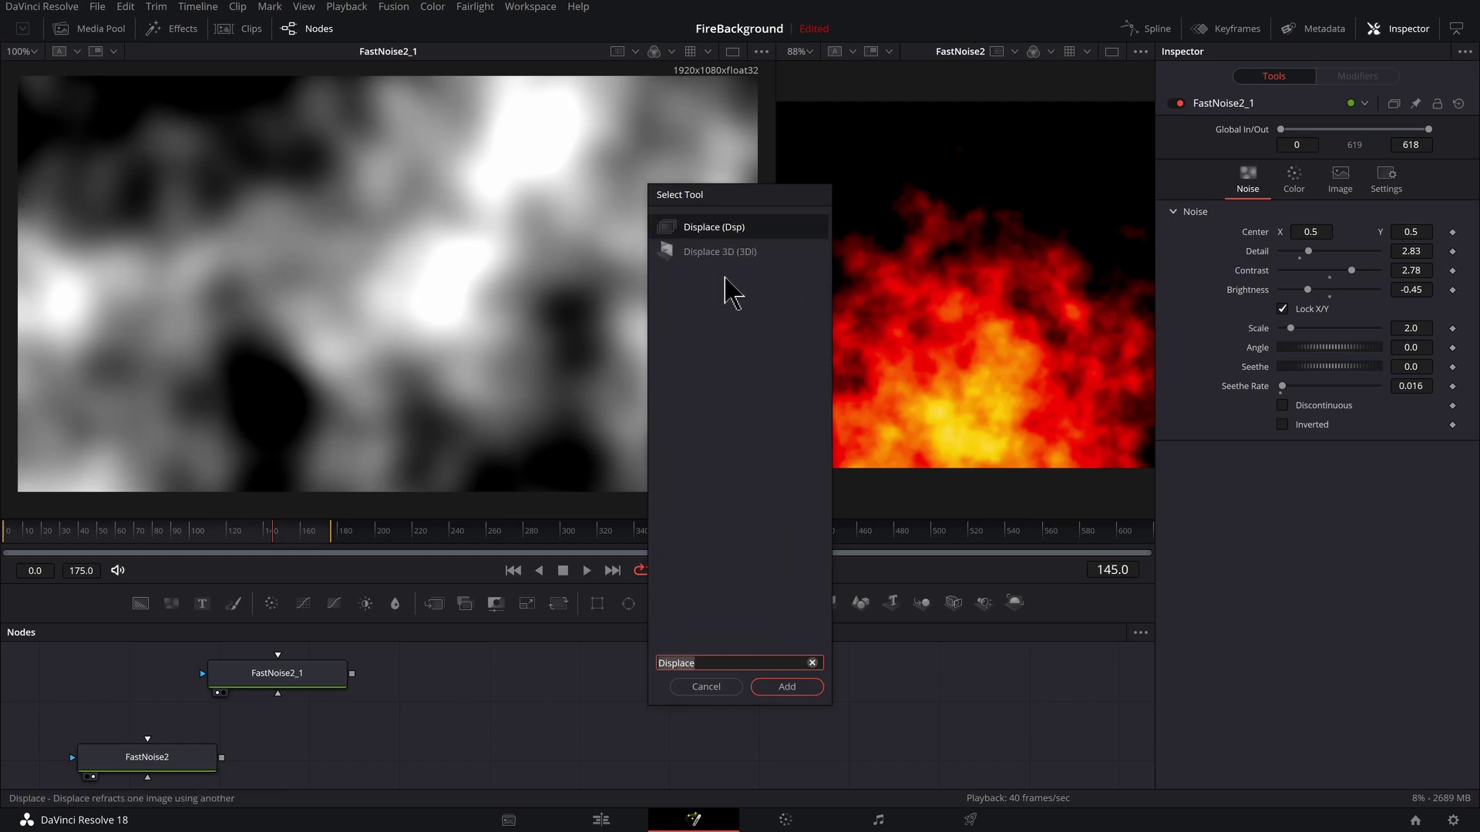
key("Return")
left_click_drag(389, 707, 447, 716)
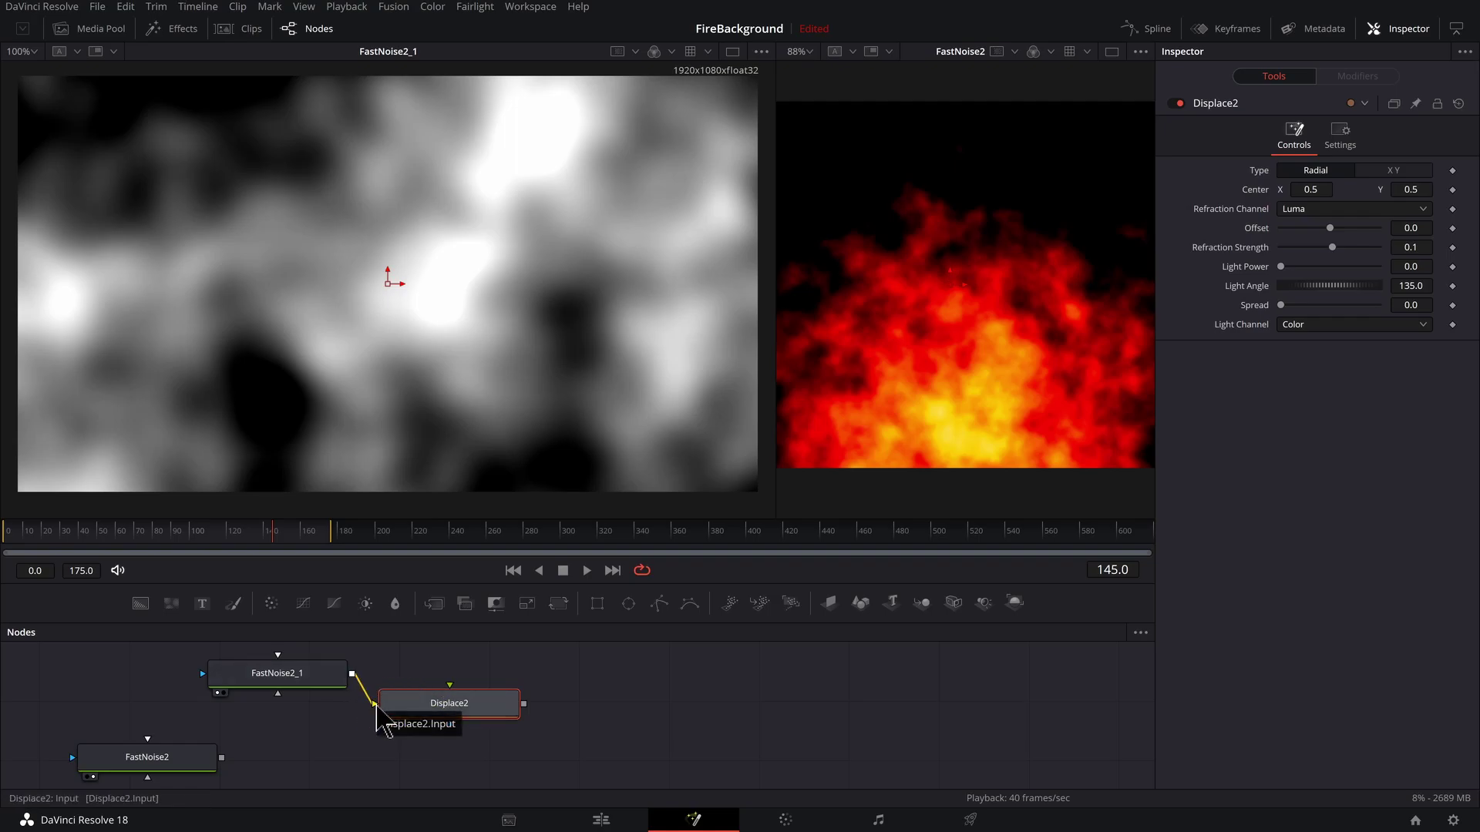
Connect FastNoise2_1 to both the Input and the Foreground of Displace2, and show Displace2 in the first viewer.
left_click_drag(351, 673, 450, 685)
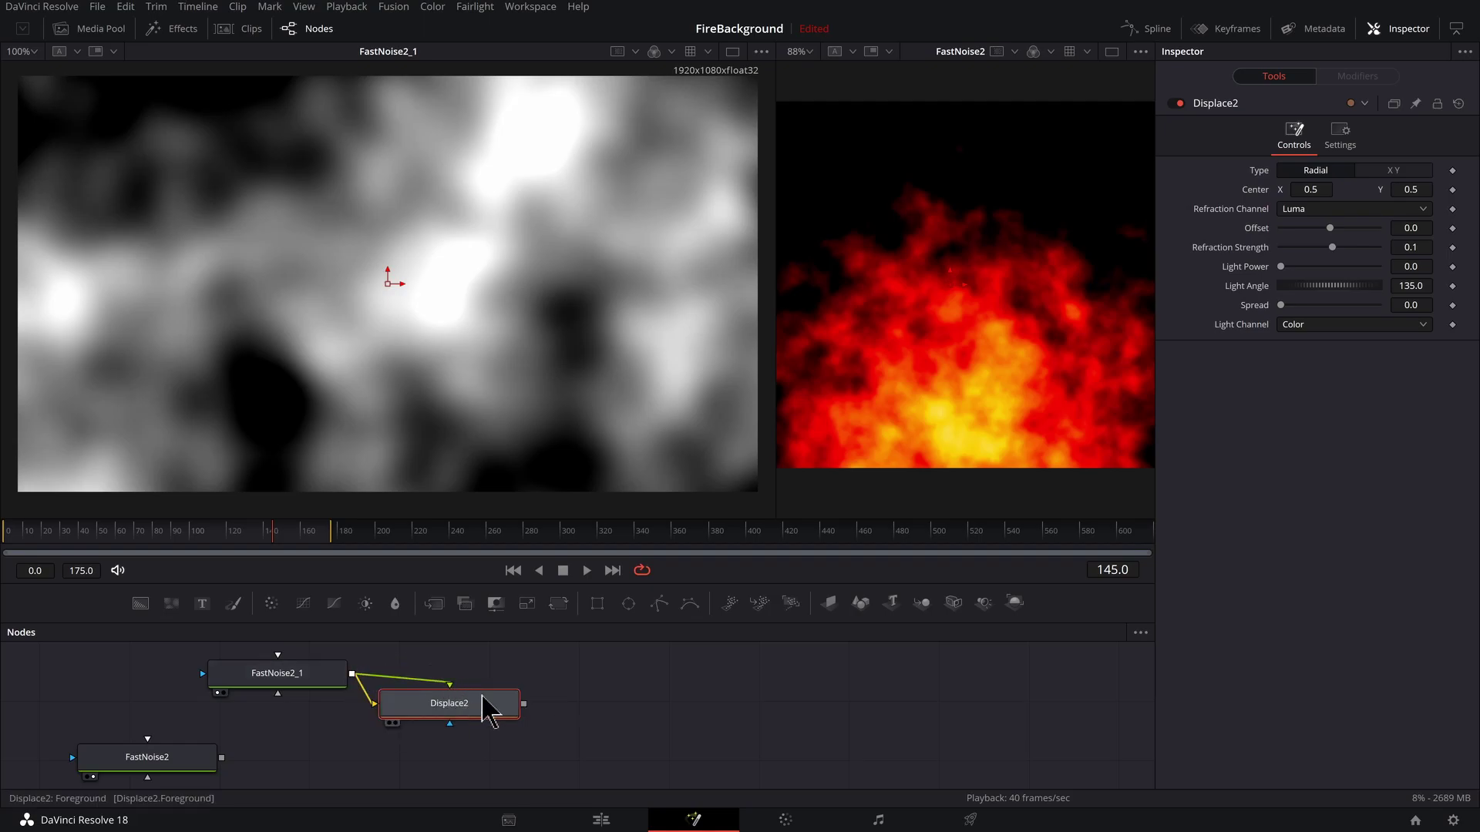
key("1")
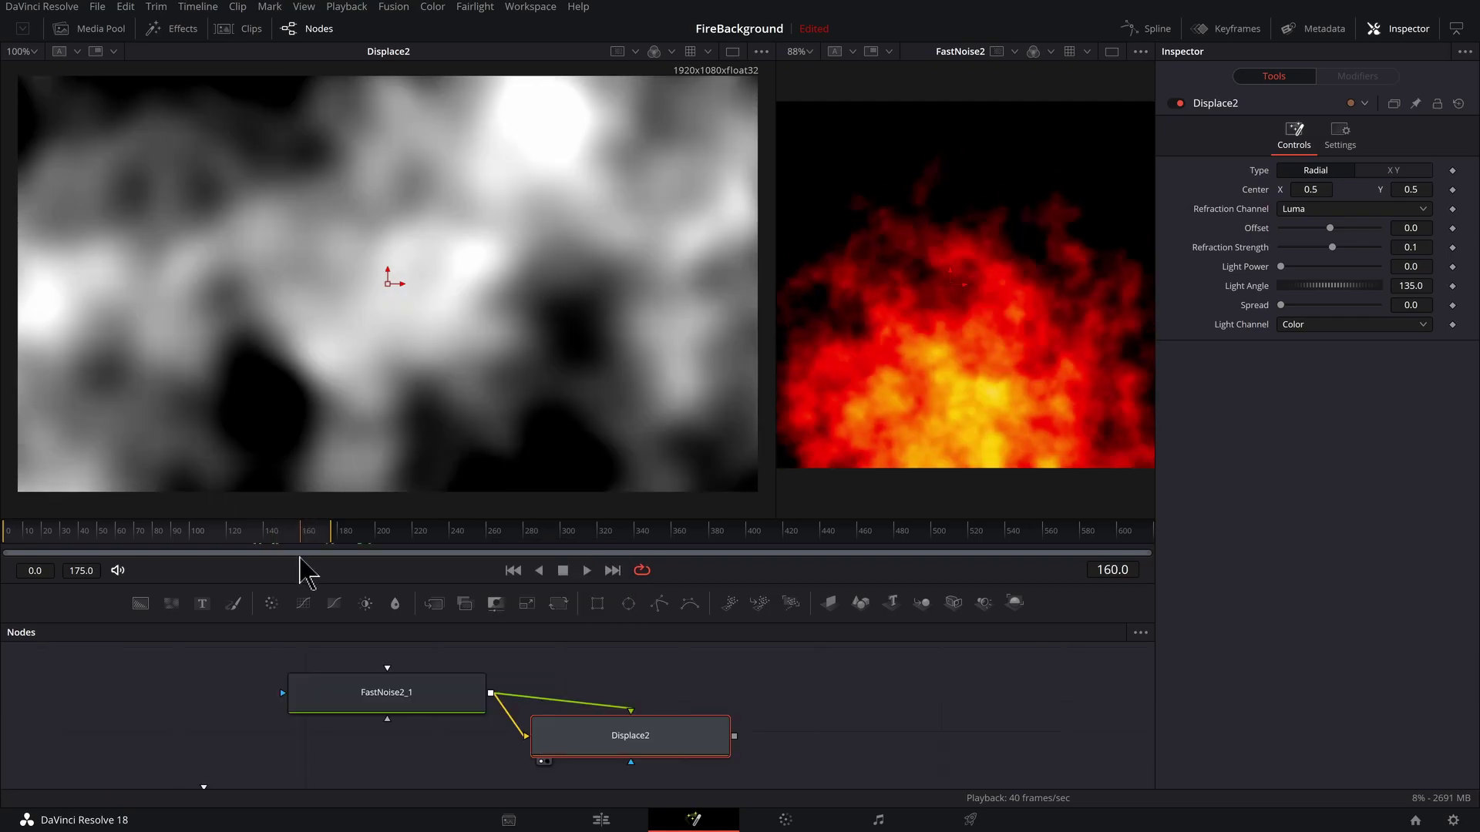
left_click_drag(301, 557, 299, 557)
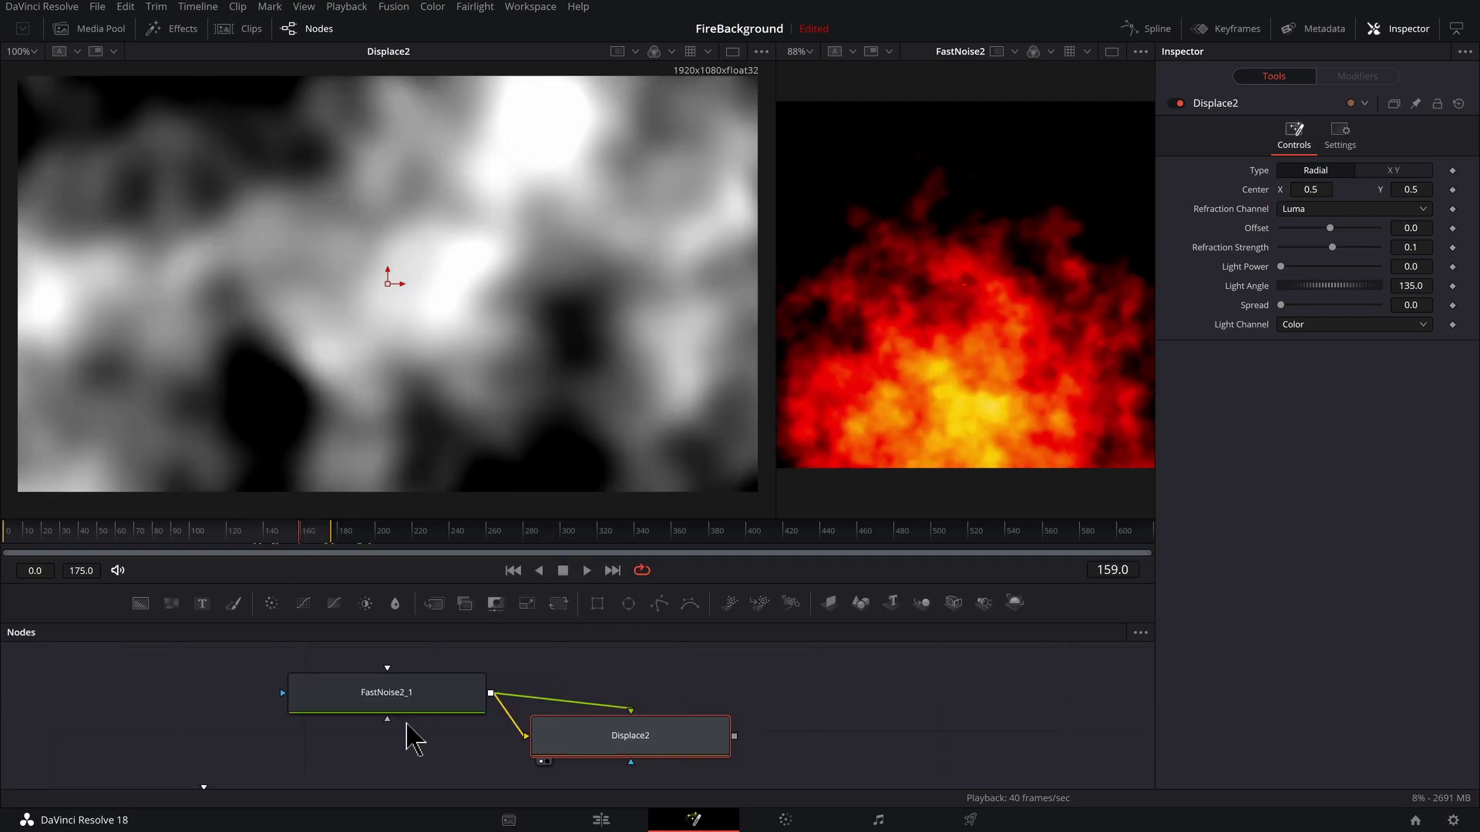
Give FastNoise2_1's Center the expression Point(0.5, time/100) and play back the composition.
left_click_drag(397, 707, 453, 691)
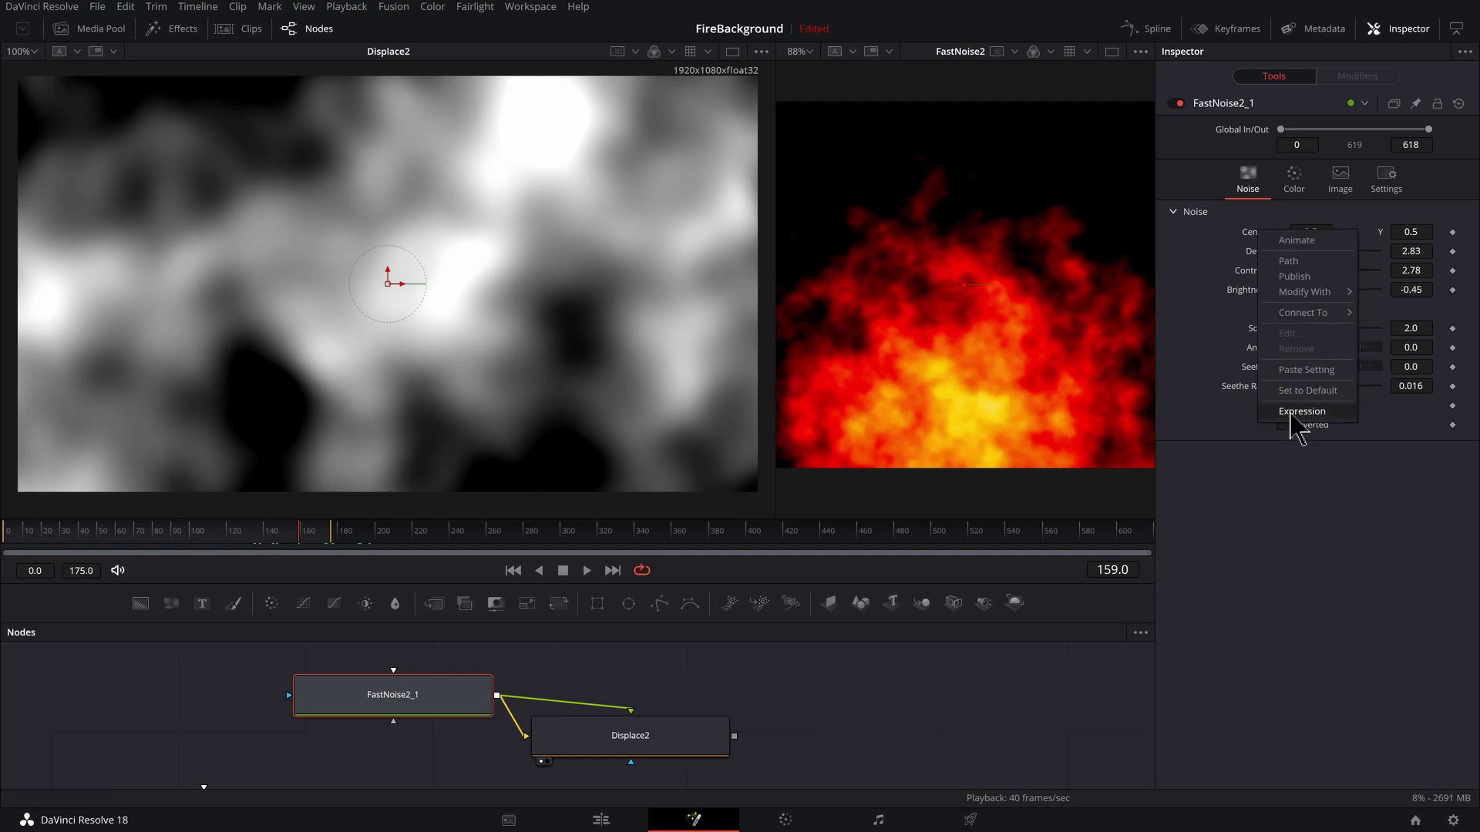
left_click(1291, 415)
left_click_drag(1337, 255, 1351, 253)
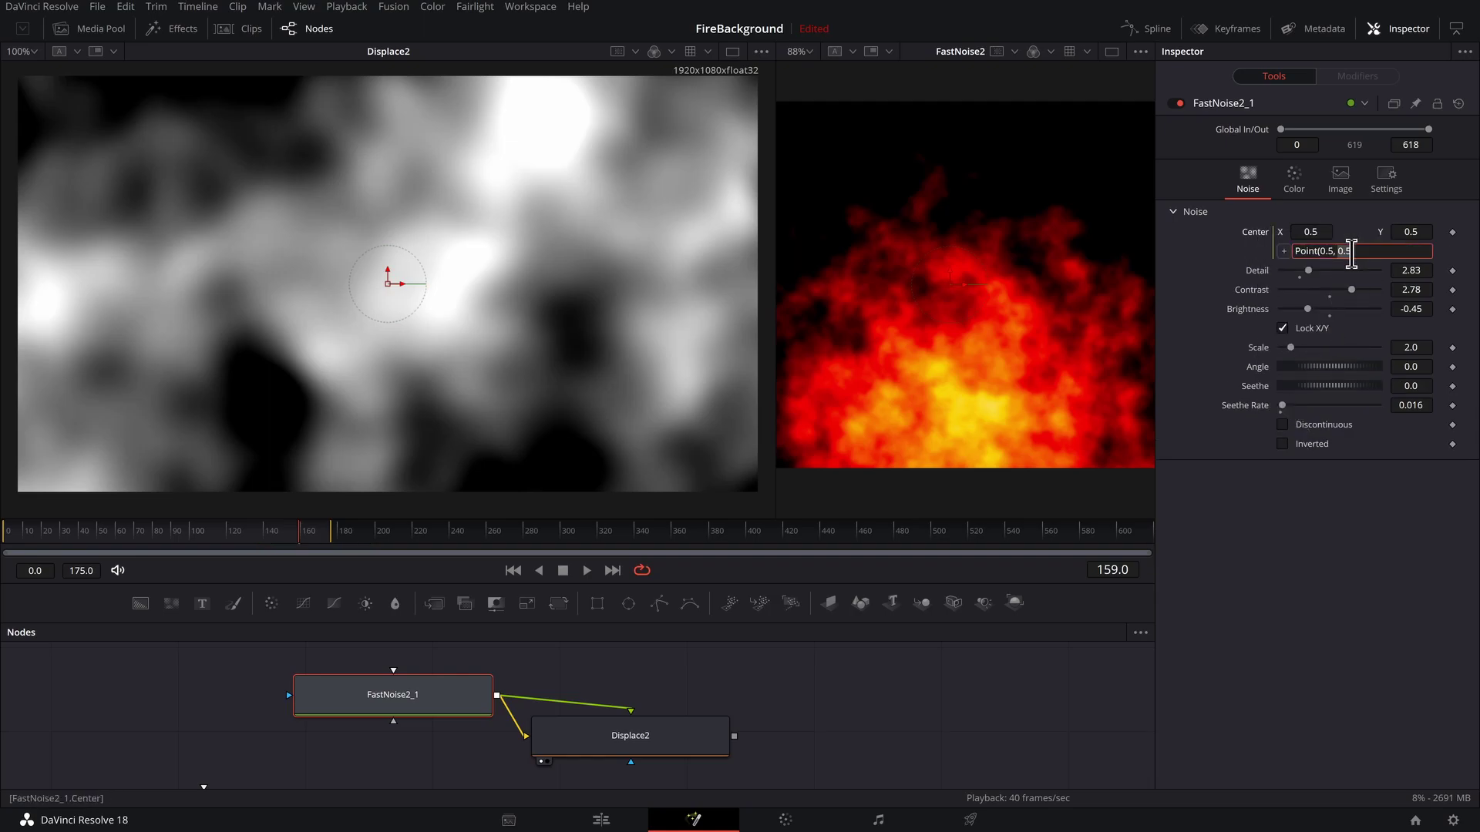
double_click(1347, 250)
type("time/100")
key("Return")
key("space")
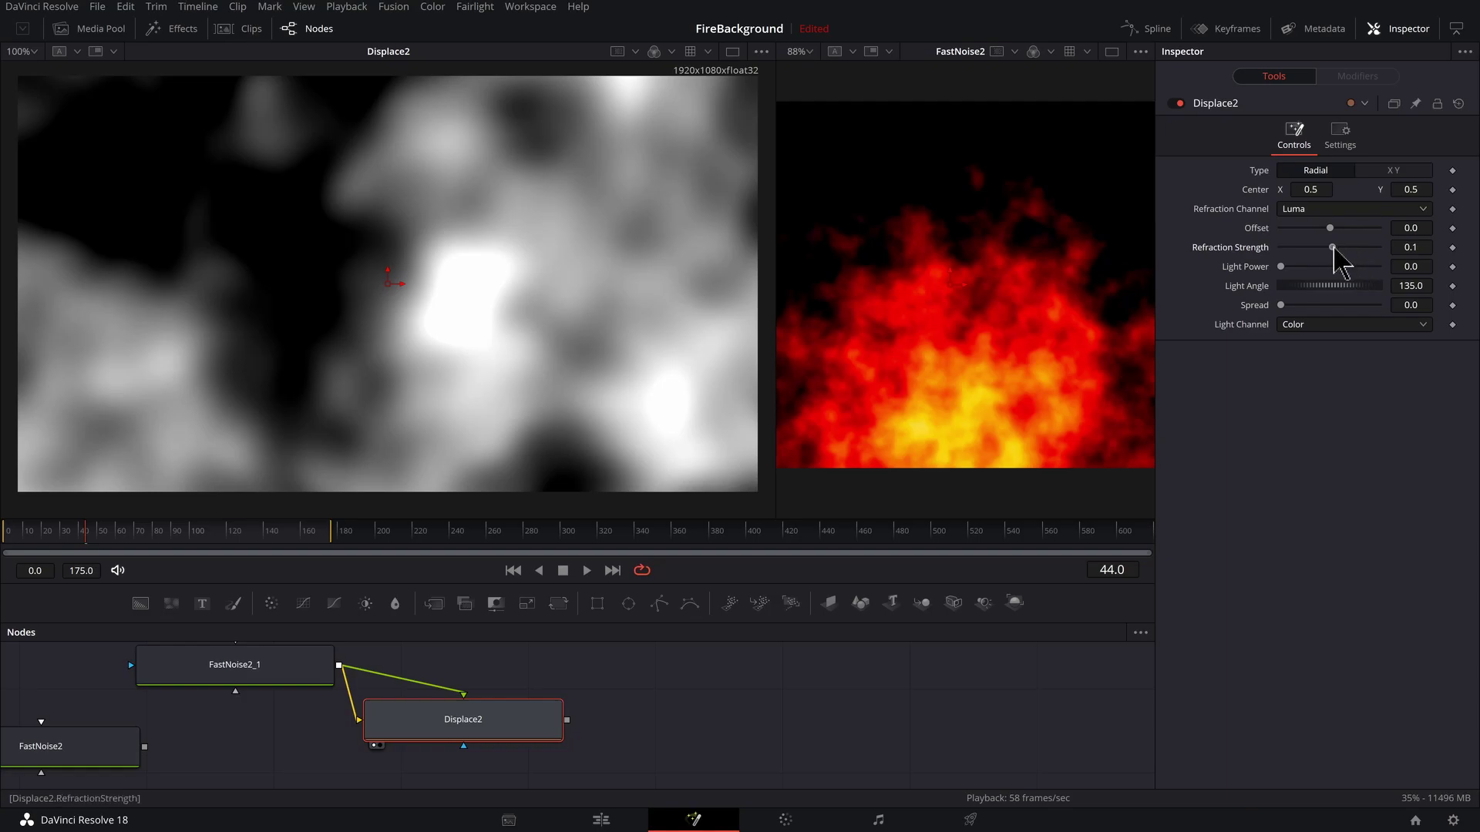
Set Displace2's Refraction Strength to 1.11 and Offset to 0.5, and check the distortion in playback.
left_click_drag(1333, 248, 1351, 249)
left_click_drag(1330, 228, 1269, 235)
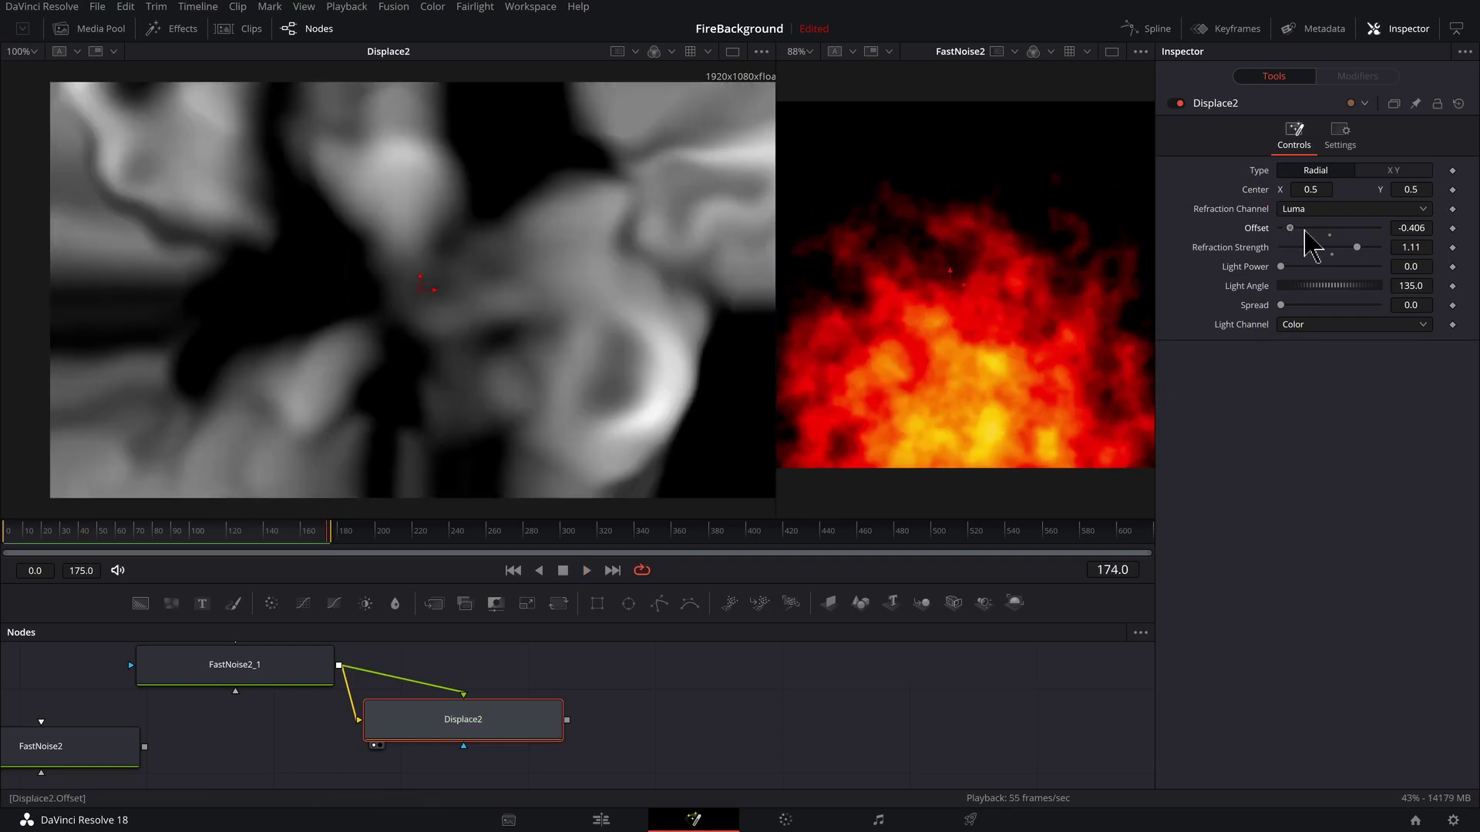
left_click_drag(1304, 230, 1383, 243)
key("space")
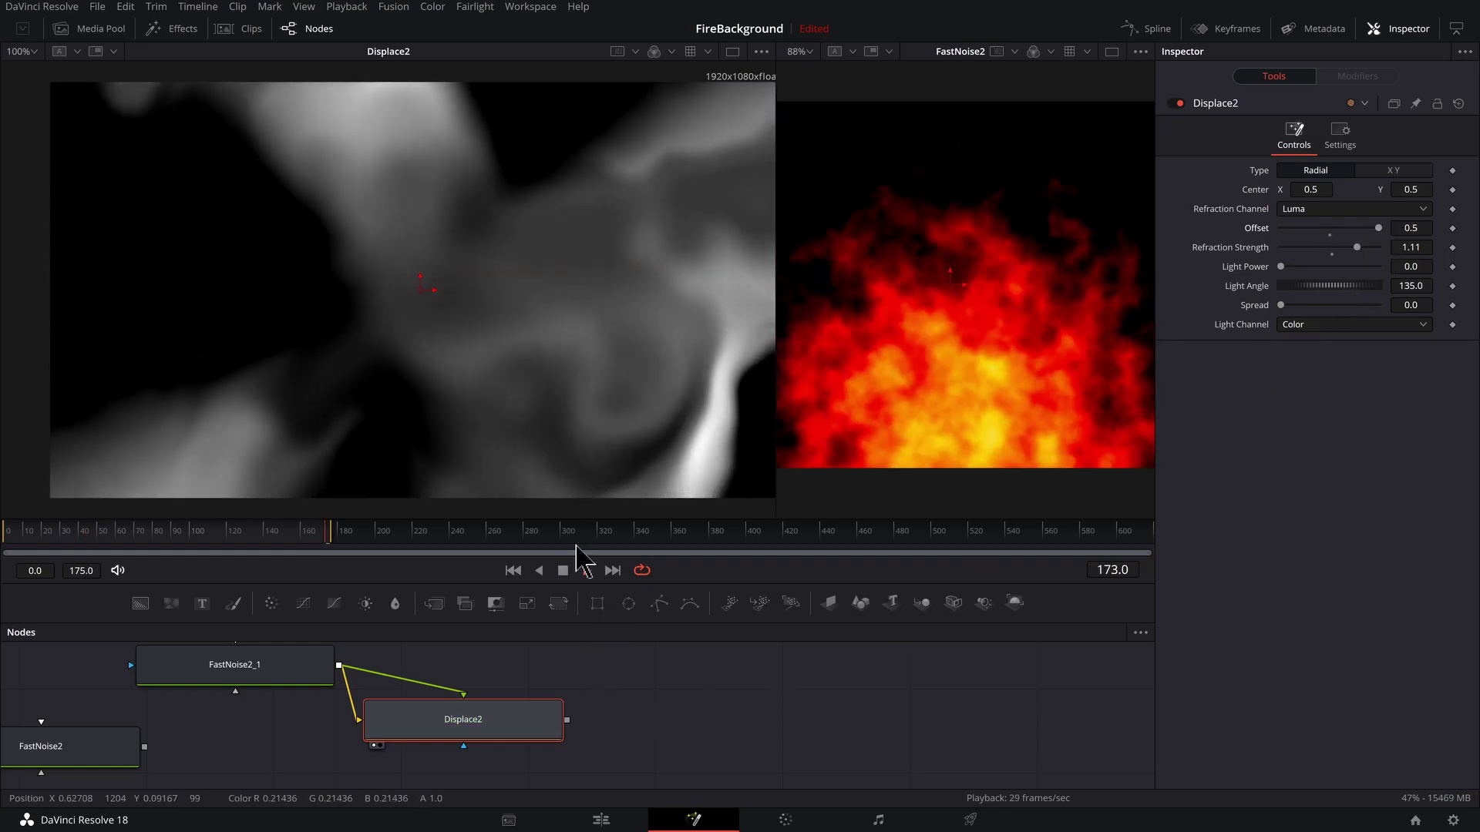
left_click(563, 572)
Set Displace2's Light Power and Spread to 3.0 and lower its center to Y about -0.033.
left_click_drag(1281, 268, 1398, 286)
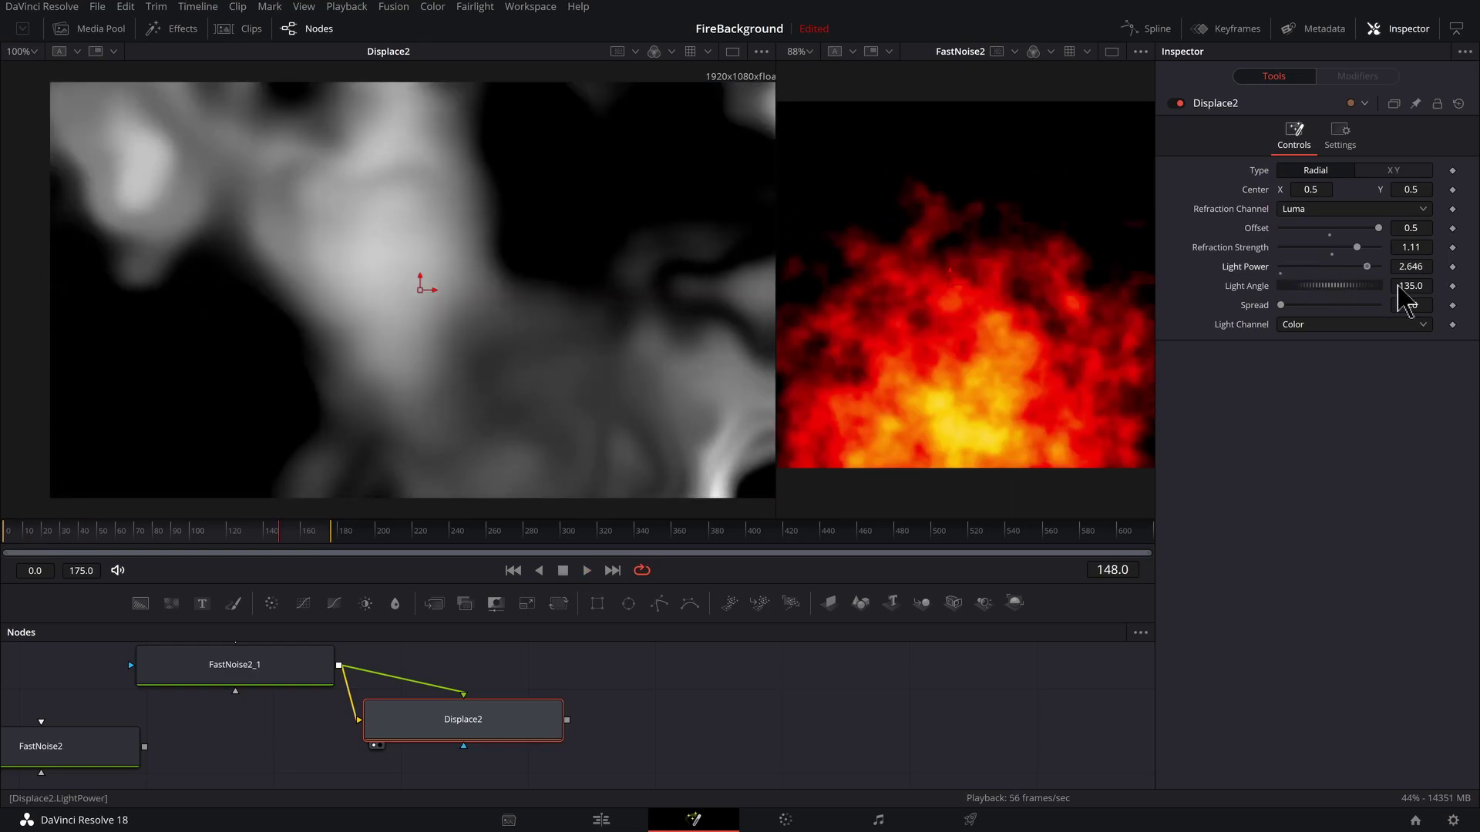
left_click_drag(1285, 305, 1467, 316)
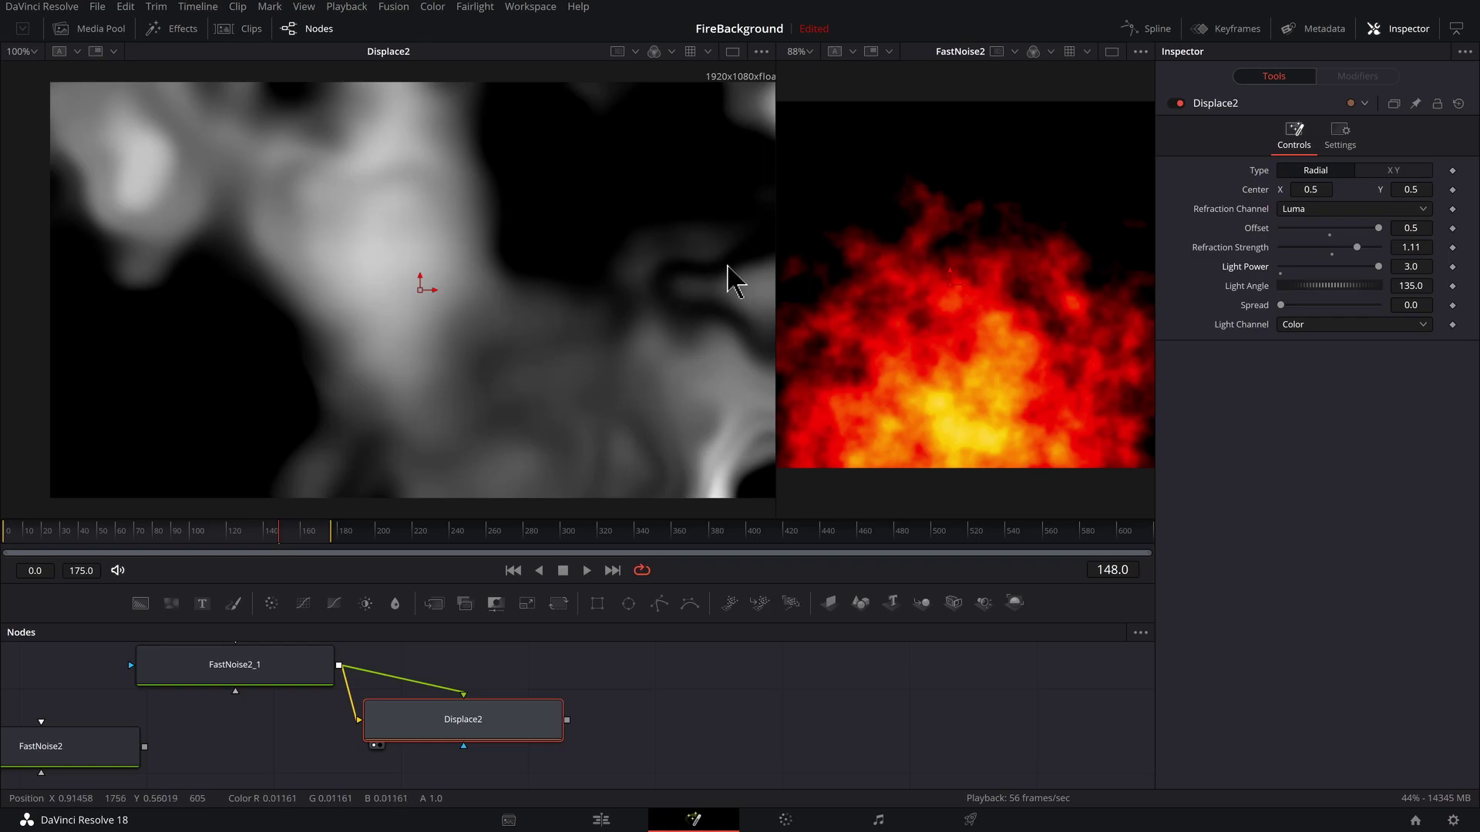
left_click_drag(771, 705, 824, 720)
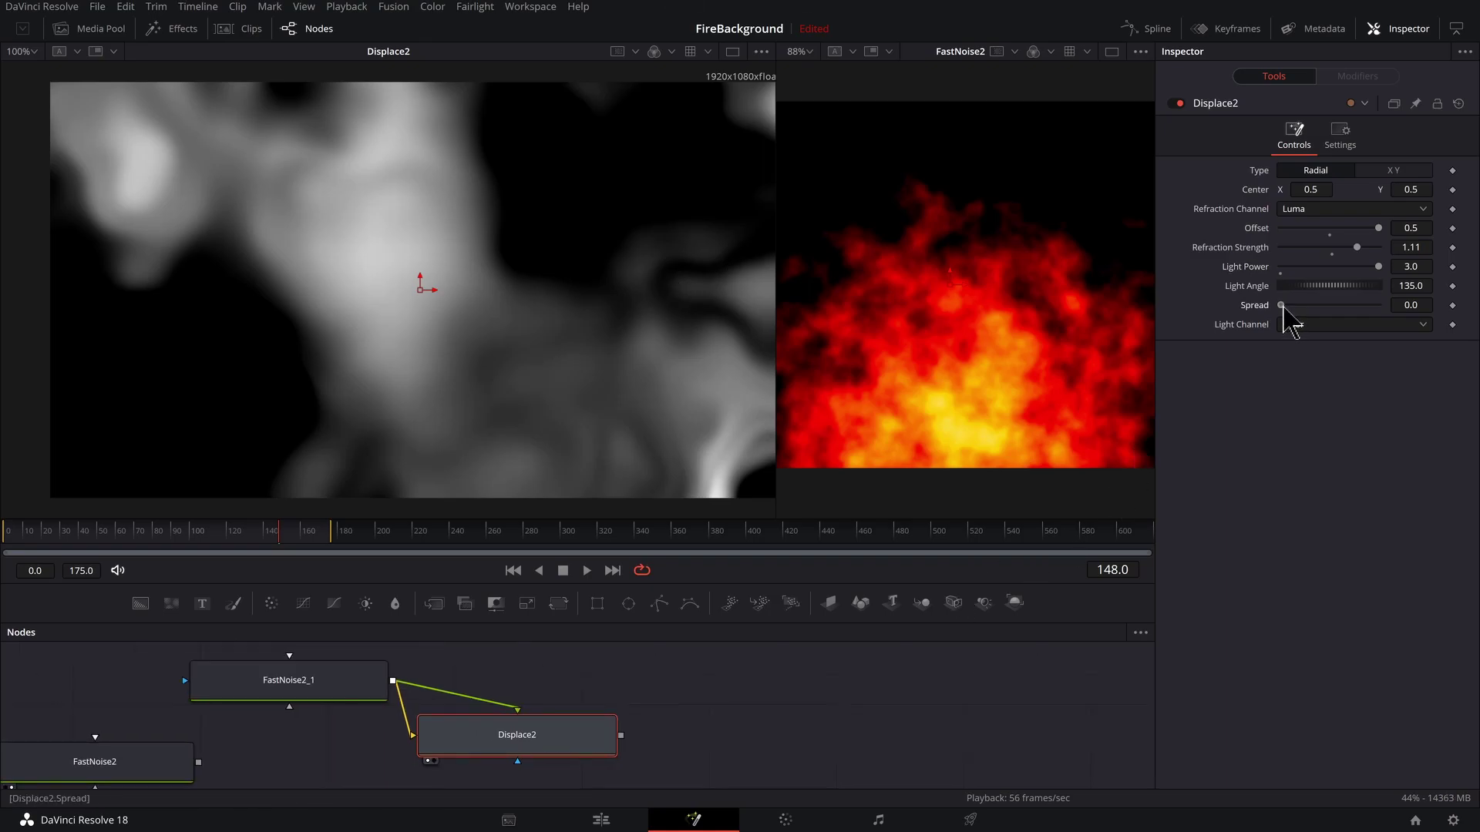
left_click_drag(1382, 308, 1443, 314)
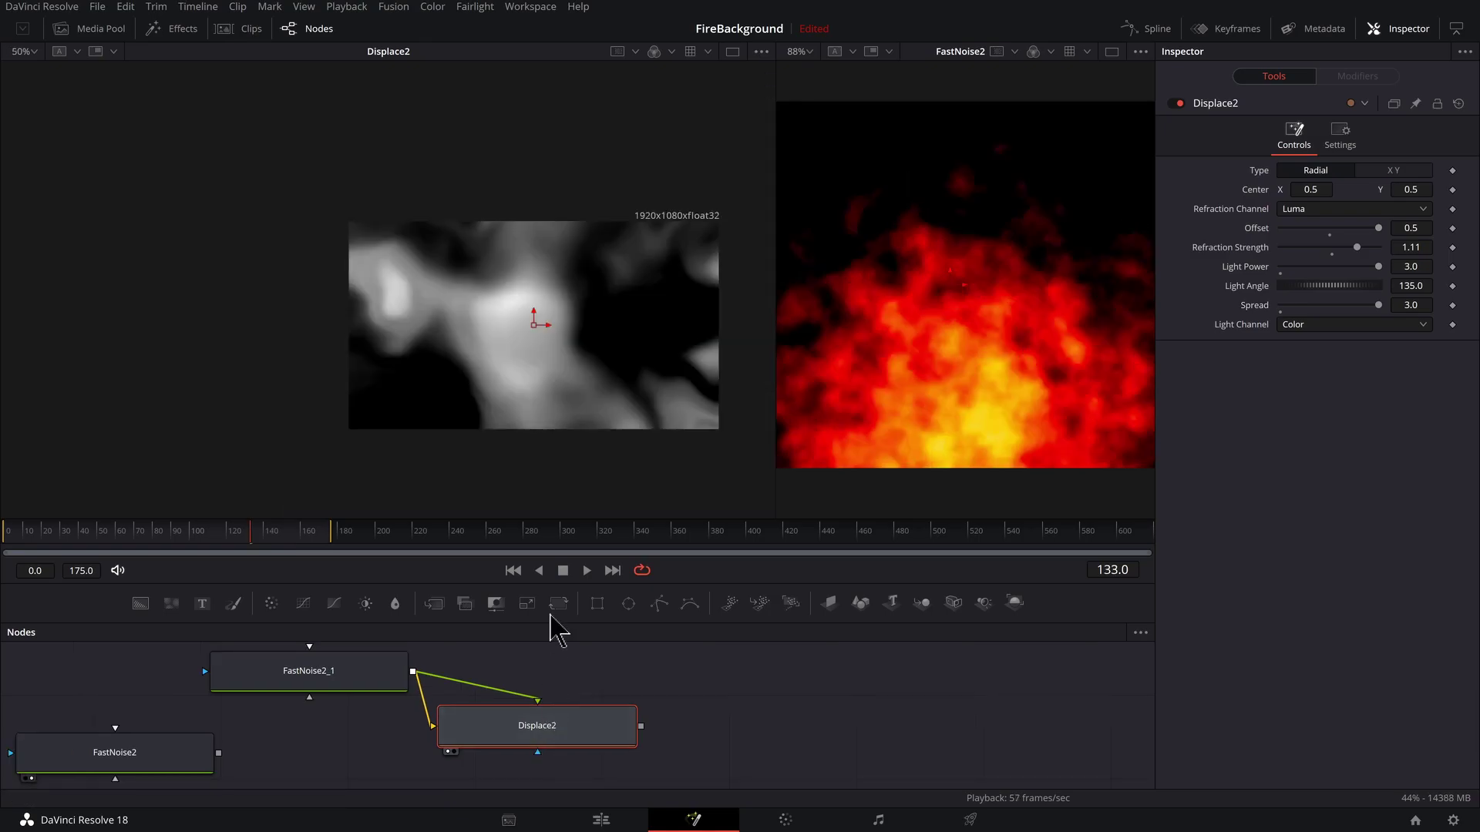
left_click_drag(535, 319, 540, 423)
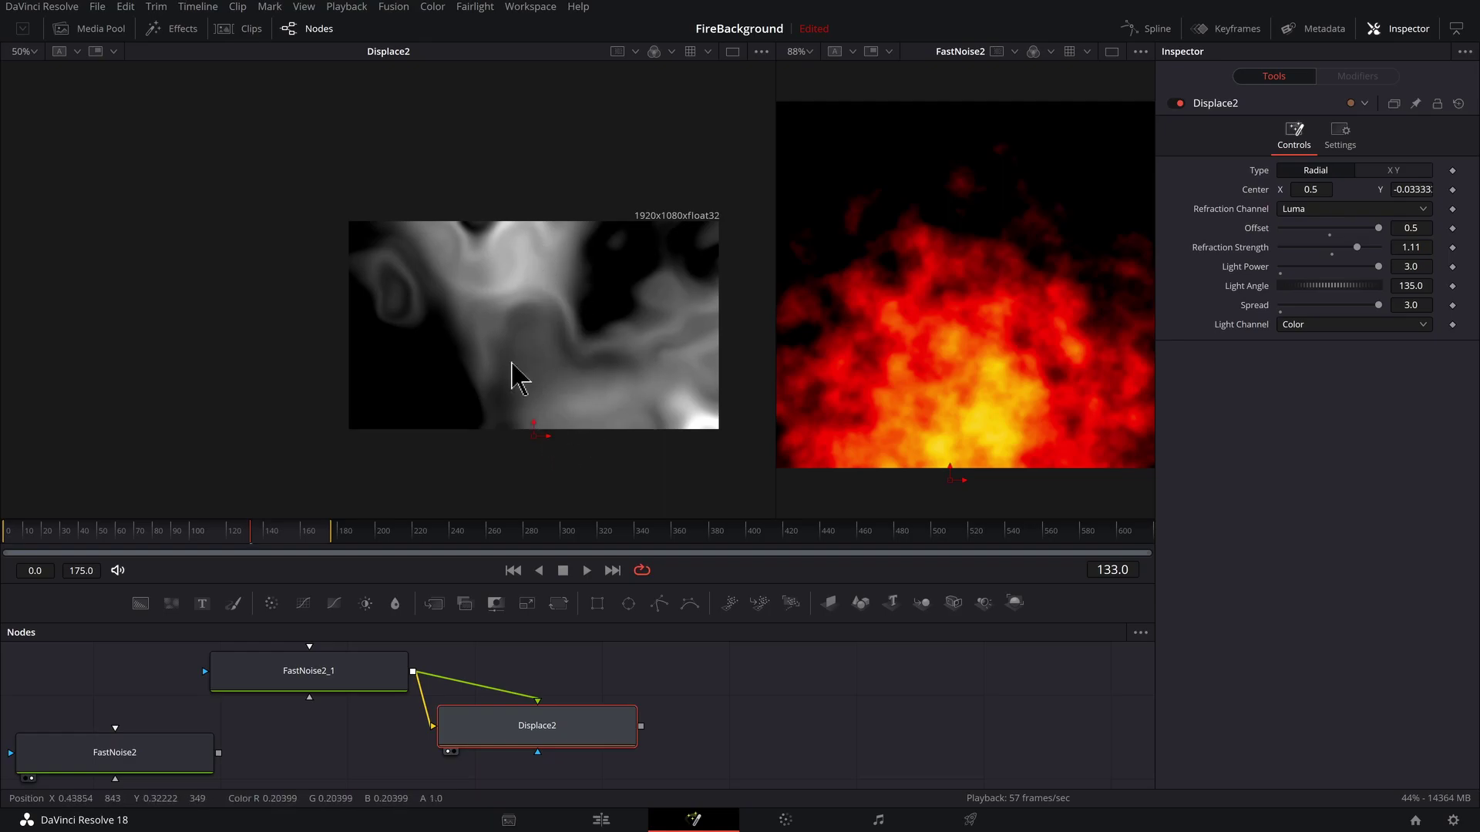
Enlarge the node area and move the FastNoise2 node further below FastNoise2_1.
left_click_drag(665, 520, 664, 409)
left_click_drag(551, 614, 617, 624)
left_click_drag(166, 661, 217, 728)
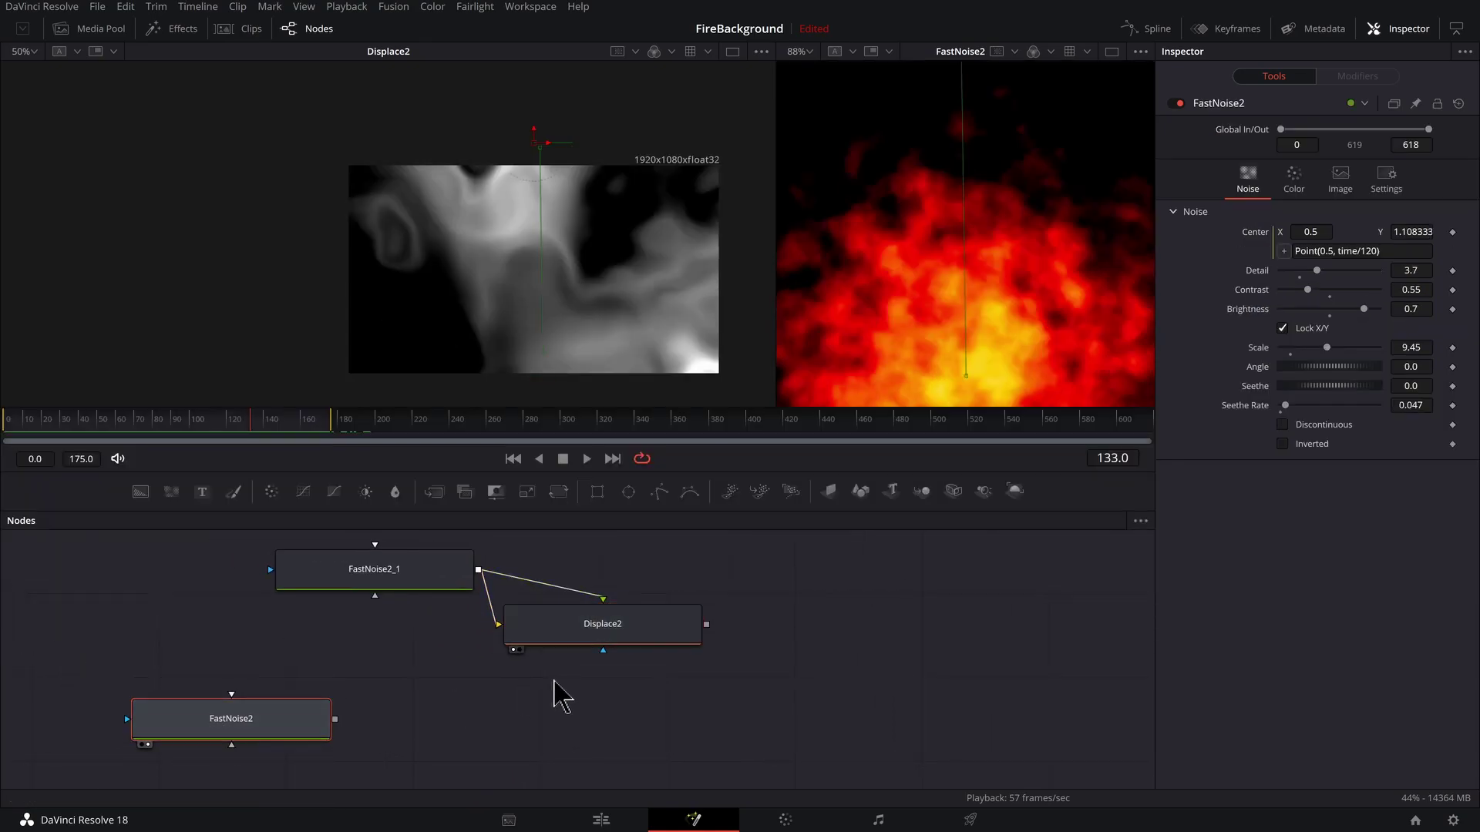
Paste a copy of the Displace2 node below it and reset all of the copy's settings to default.
left_click(636, 640)
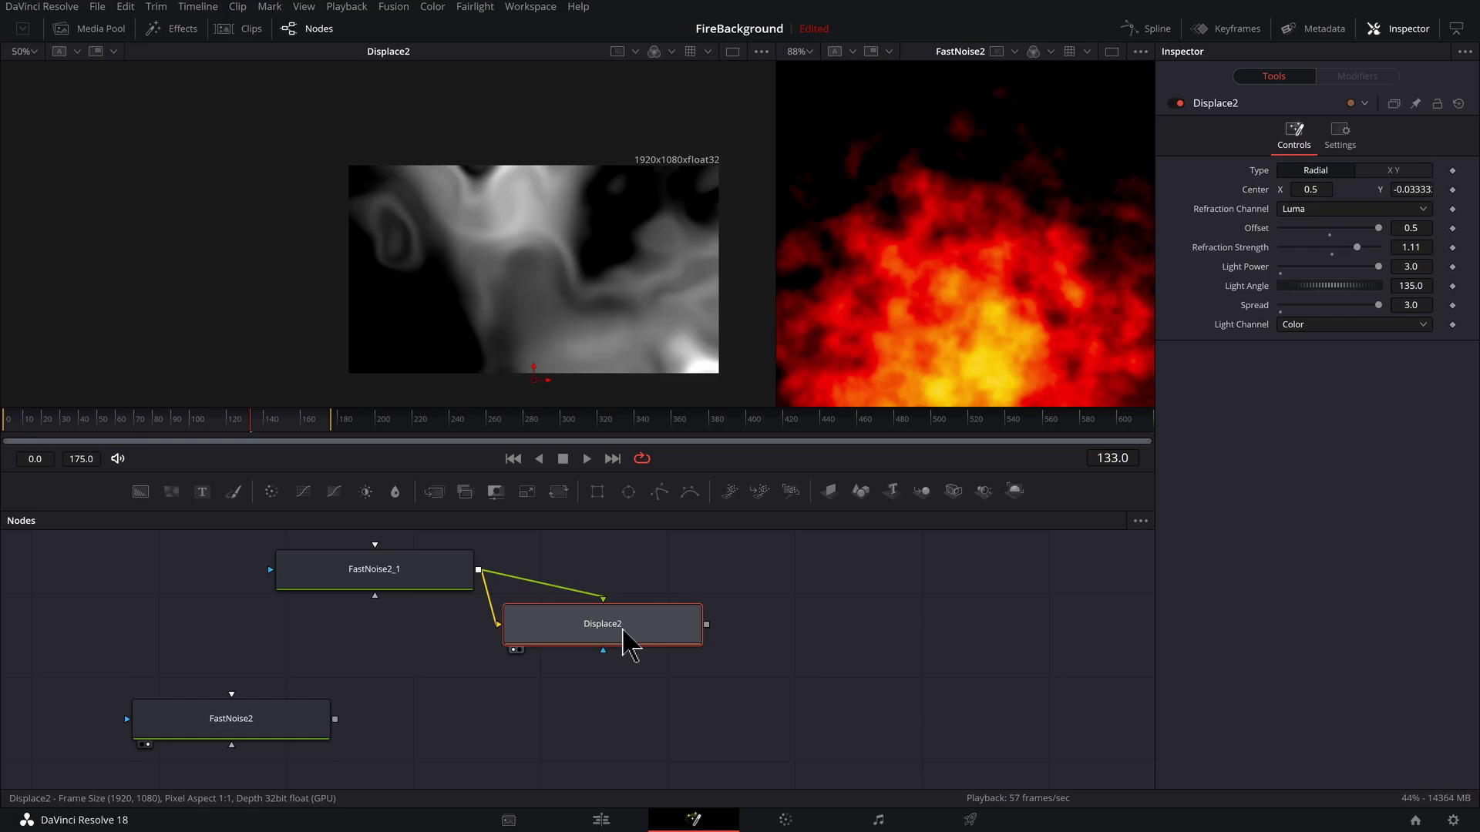
left_click(622, 712)
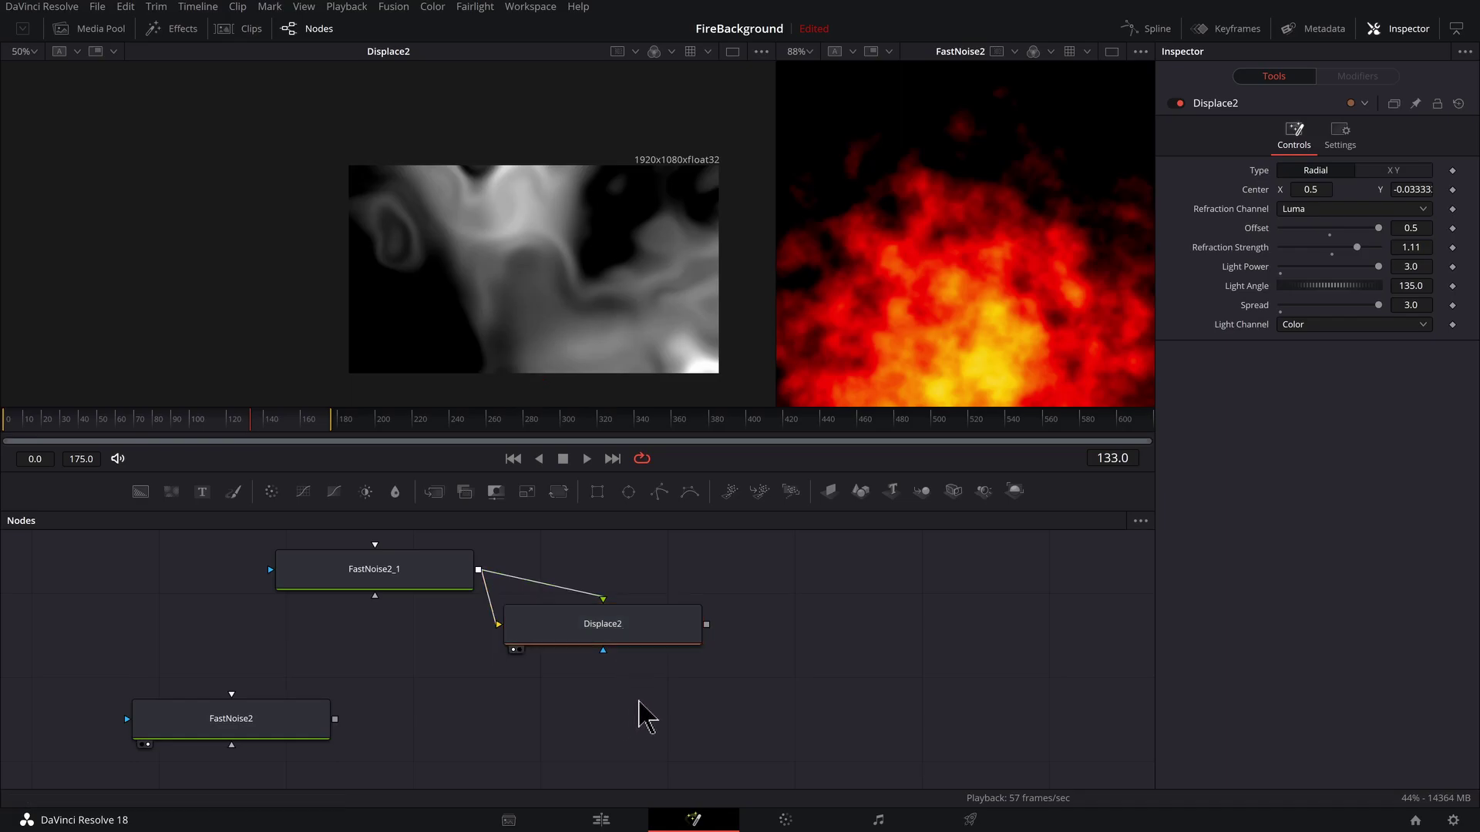
key("ctrl+v")
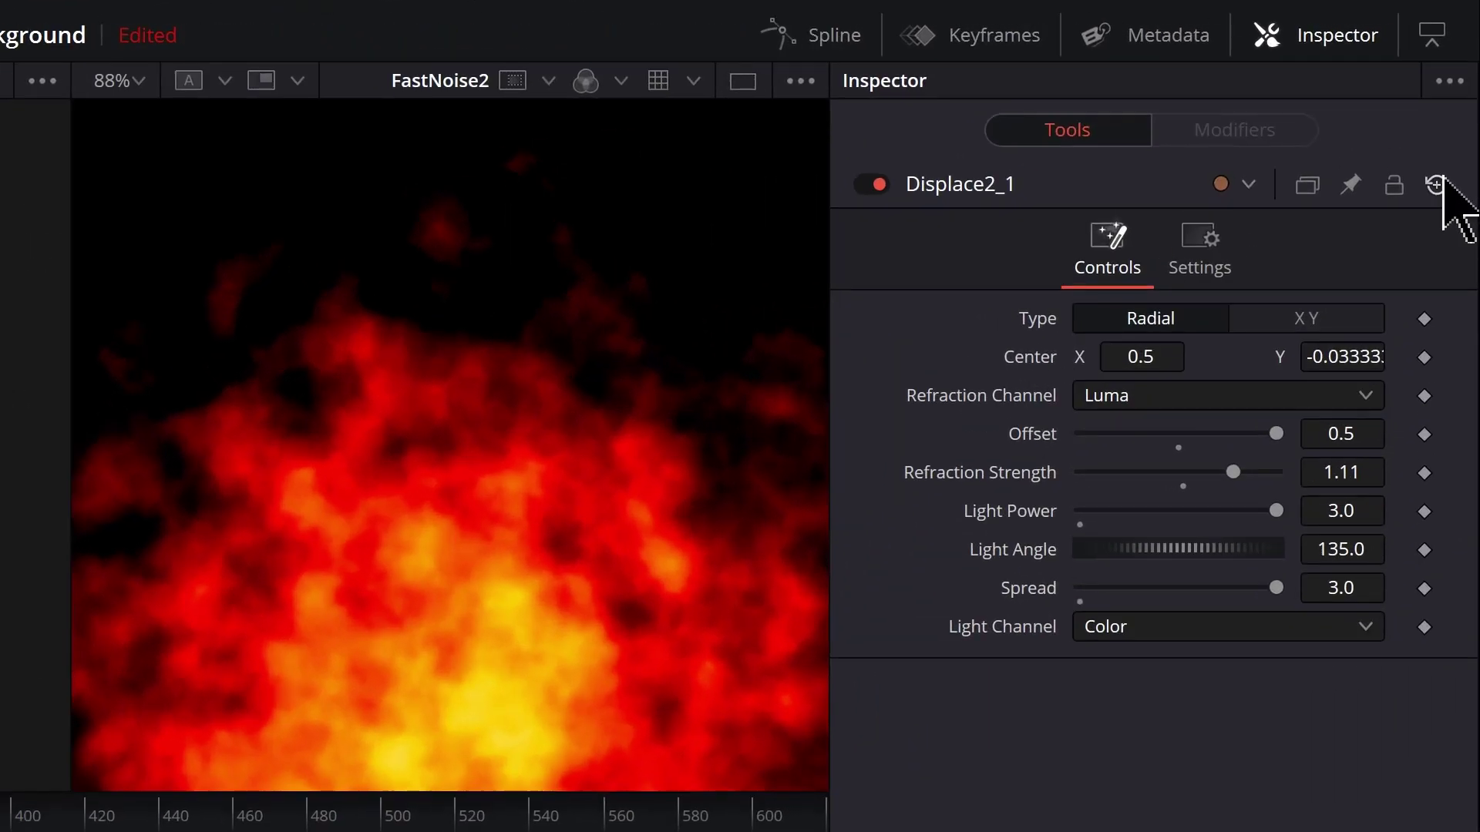
left_click(1458, 103)
Connect FastNoise2 to Displace2_1's Input, Displace2 to its Foreground, and the output of Displace2_1 to MediaOut1.
left_click_drag(335, 718, 614, 733)
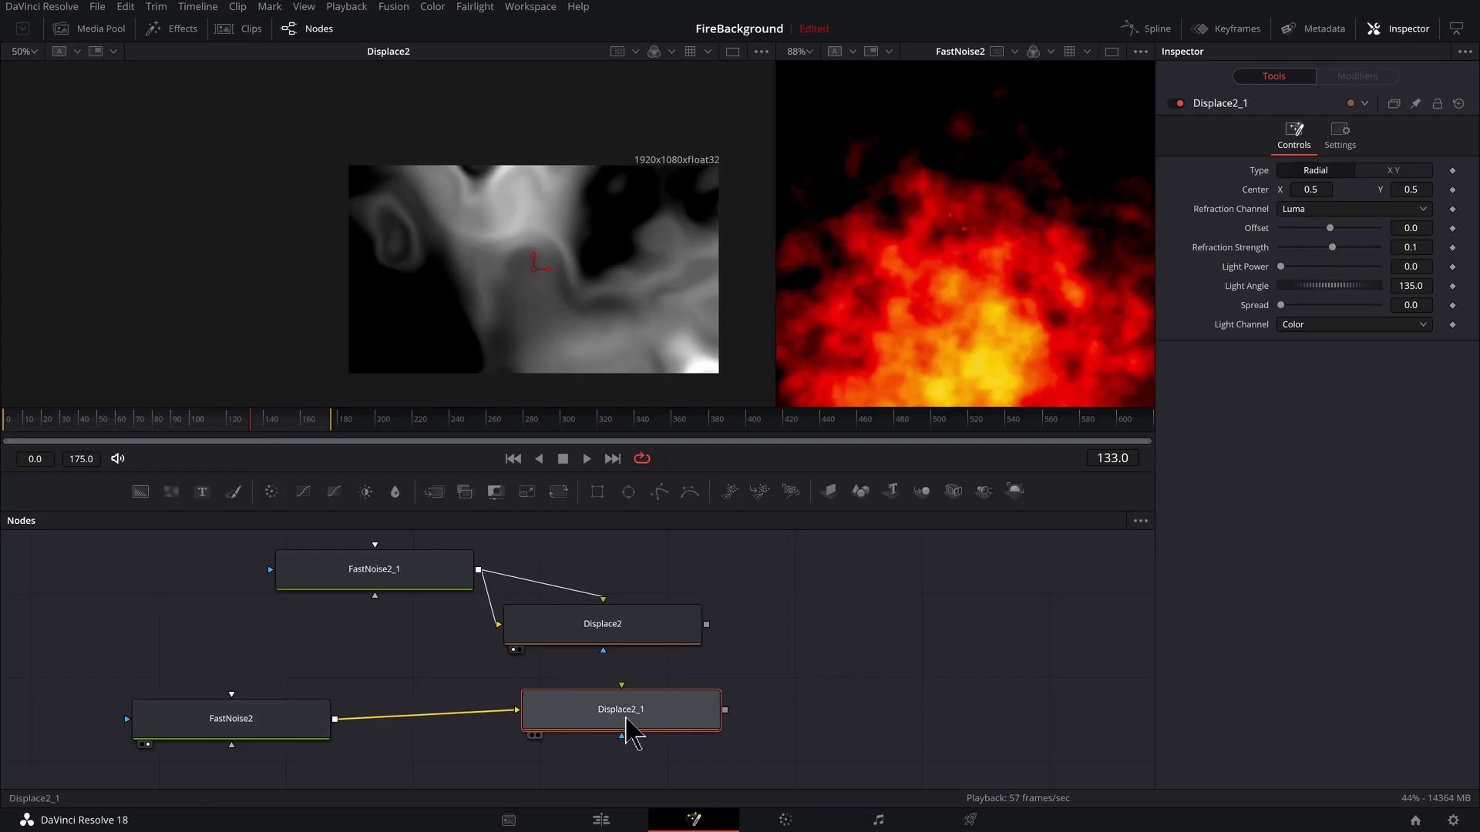
left_click_drag(706, 625, 607, 686)
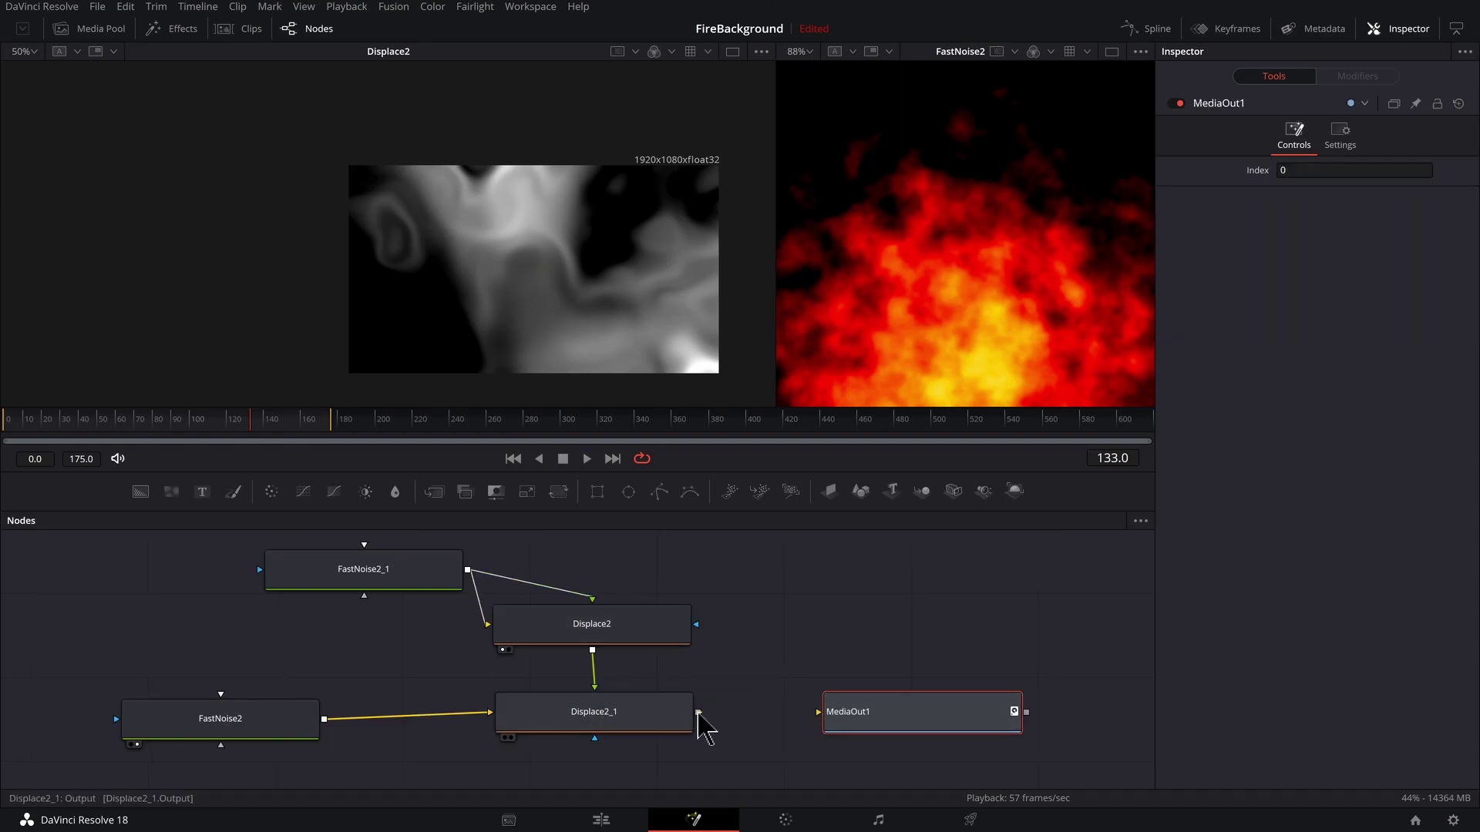
left_click_drag(698, 712, 848, 724)
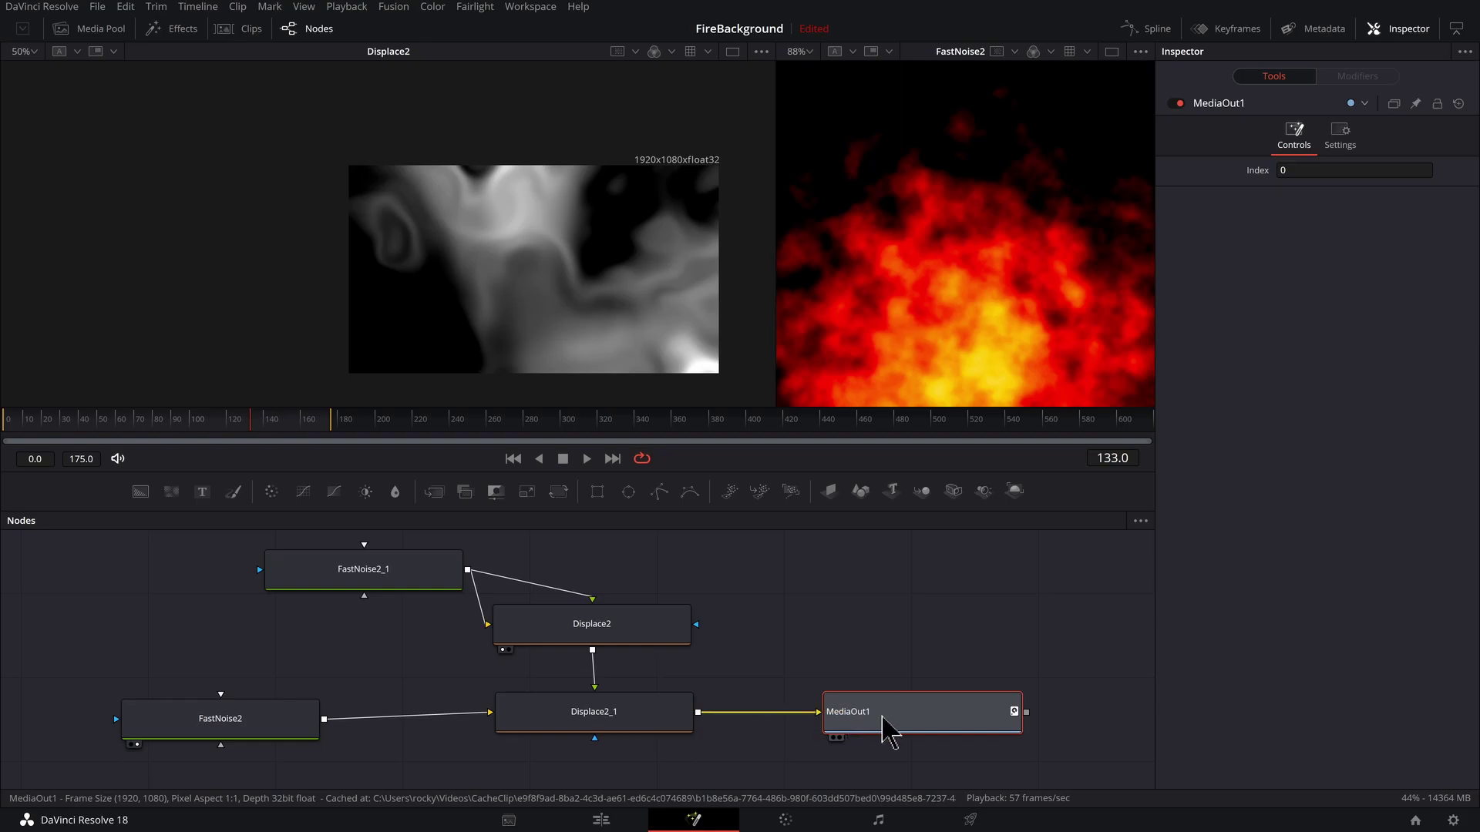
Show MediaOut1 in the second viewer and widen that viewer.
key("2")
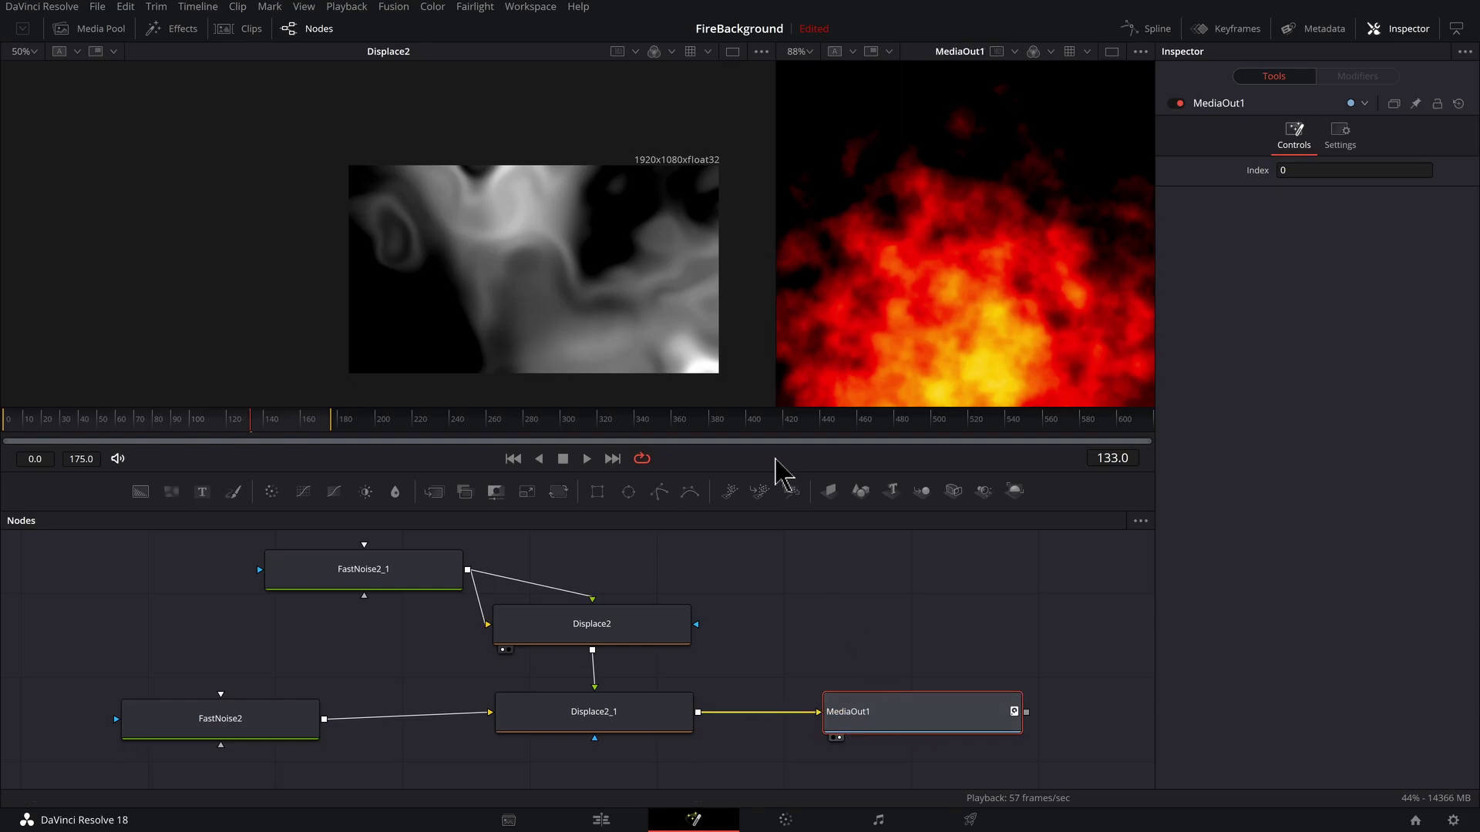
left_click_drag(773, 362, 594, 337)
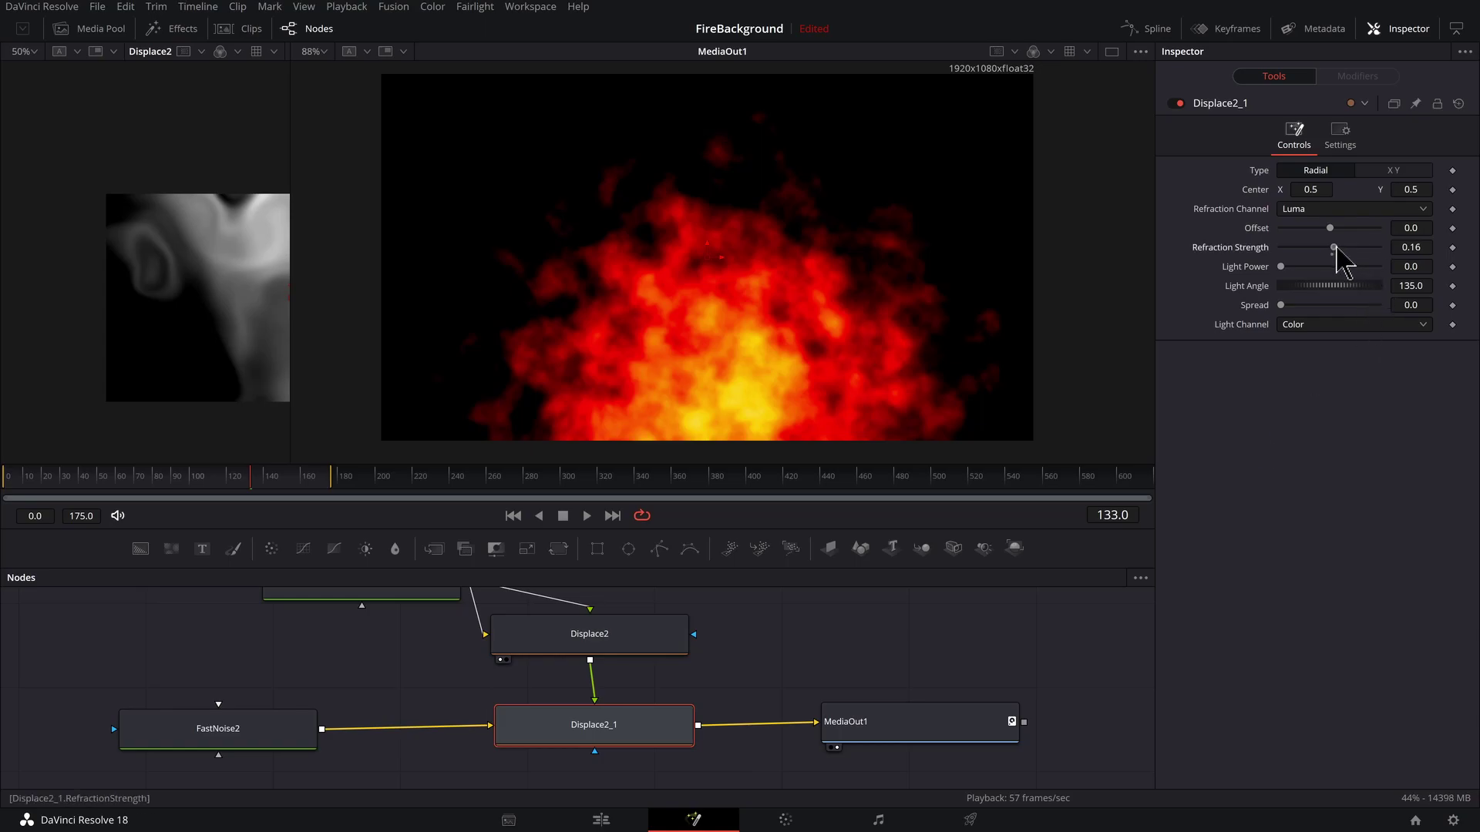
Set Displace2_1's Refraction Strength to 0.32, Offset to 0.5 and center Y to about 0.33, and play back the flames.
mouse_move(1337, 249)
left_mouse_down()
mouse_move(1293, 257)
mouse_move(1339, 258)
left_mouse_up()
left_click_drag(1332, 228, 1388, 243)
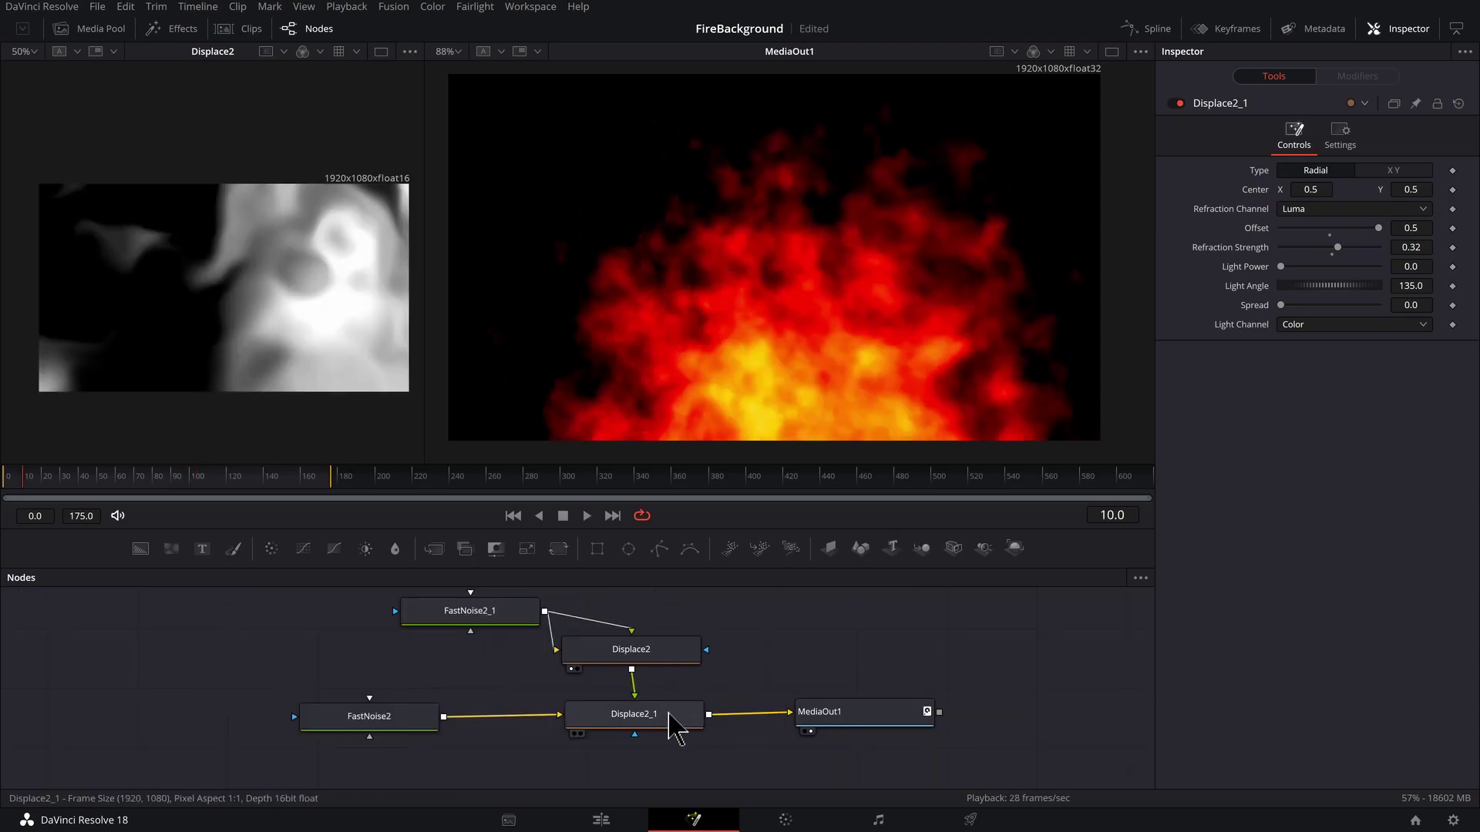
left_click(669, 719)
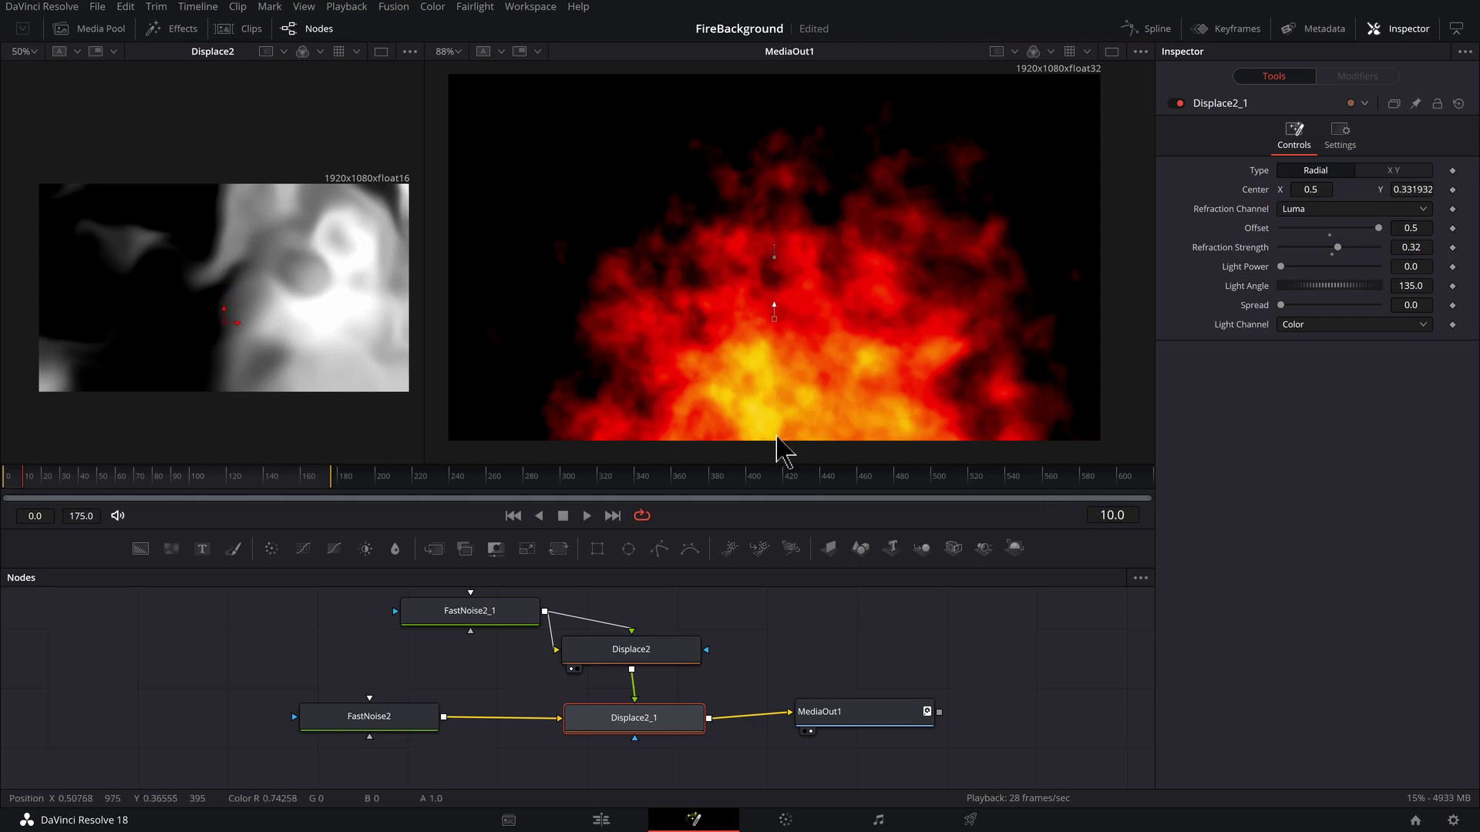
key("space")
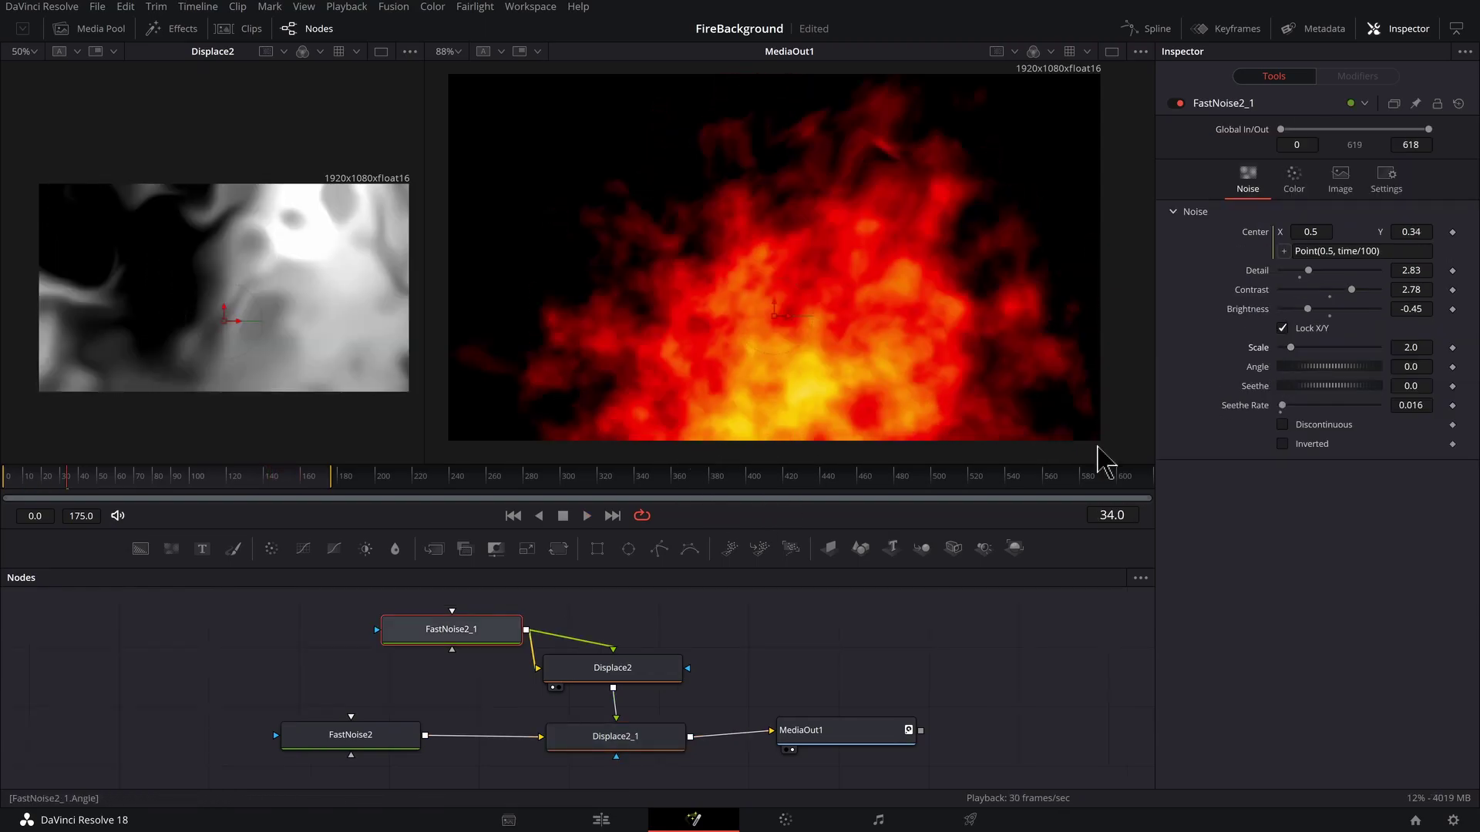
Try a smaller Scale of about 0.63 on FastNoise2_1 to compare the flame distortion.
left_click_drag(474, 639, 477, 634)
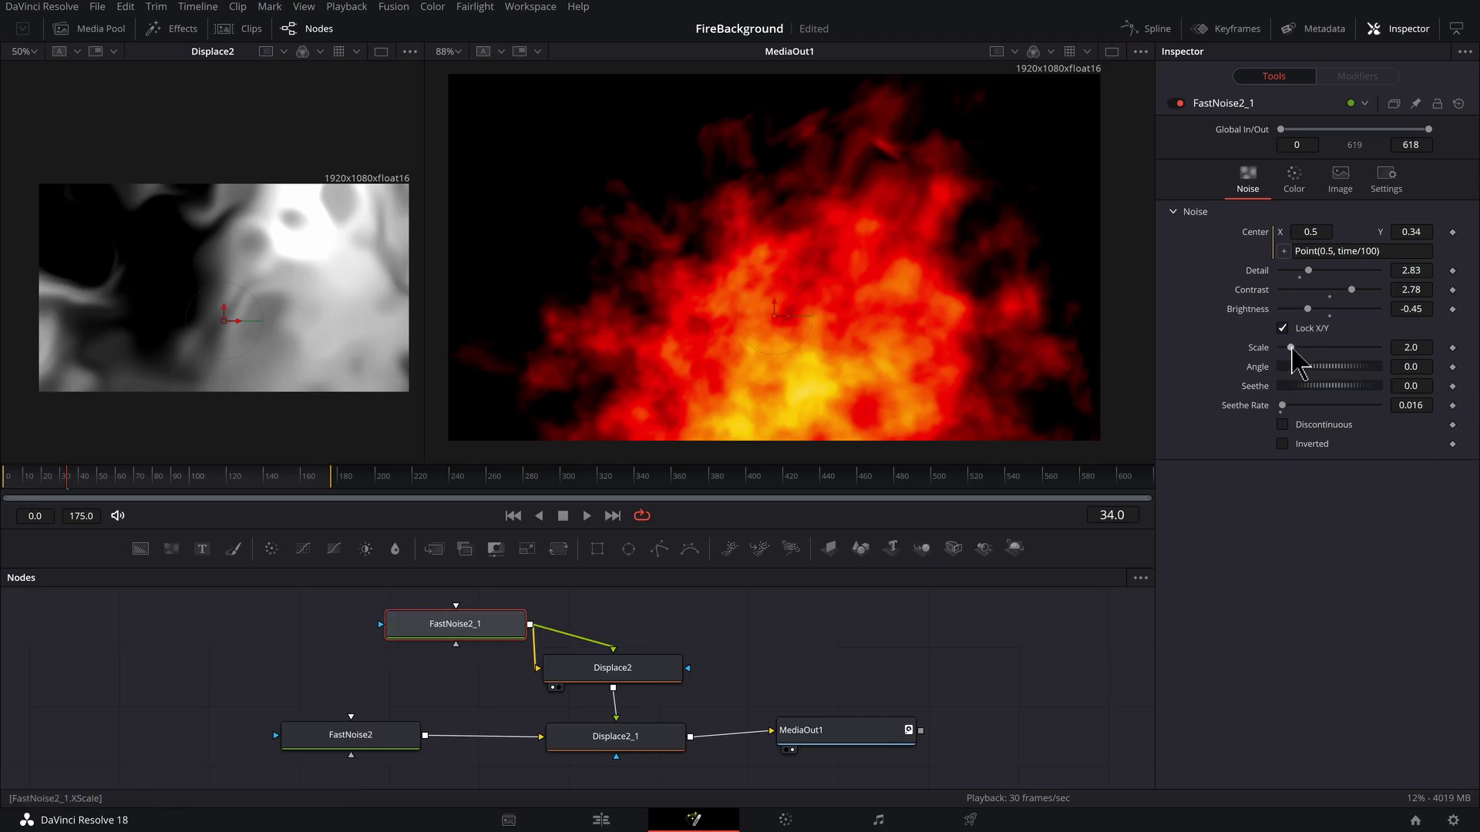
mouse_move(1293, 351)
left_mouse_down()
mouse_move(1336, 351)
mouse_move(1292, 364)
left_mouse_up()
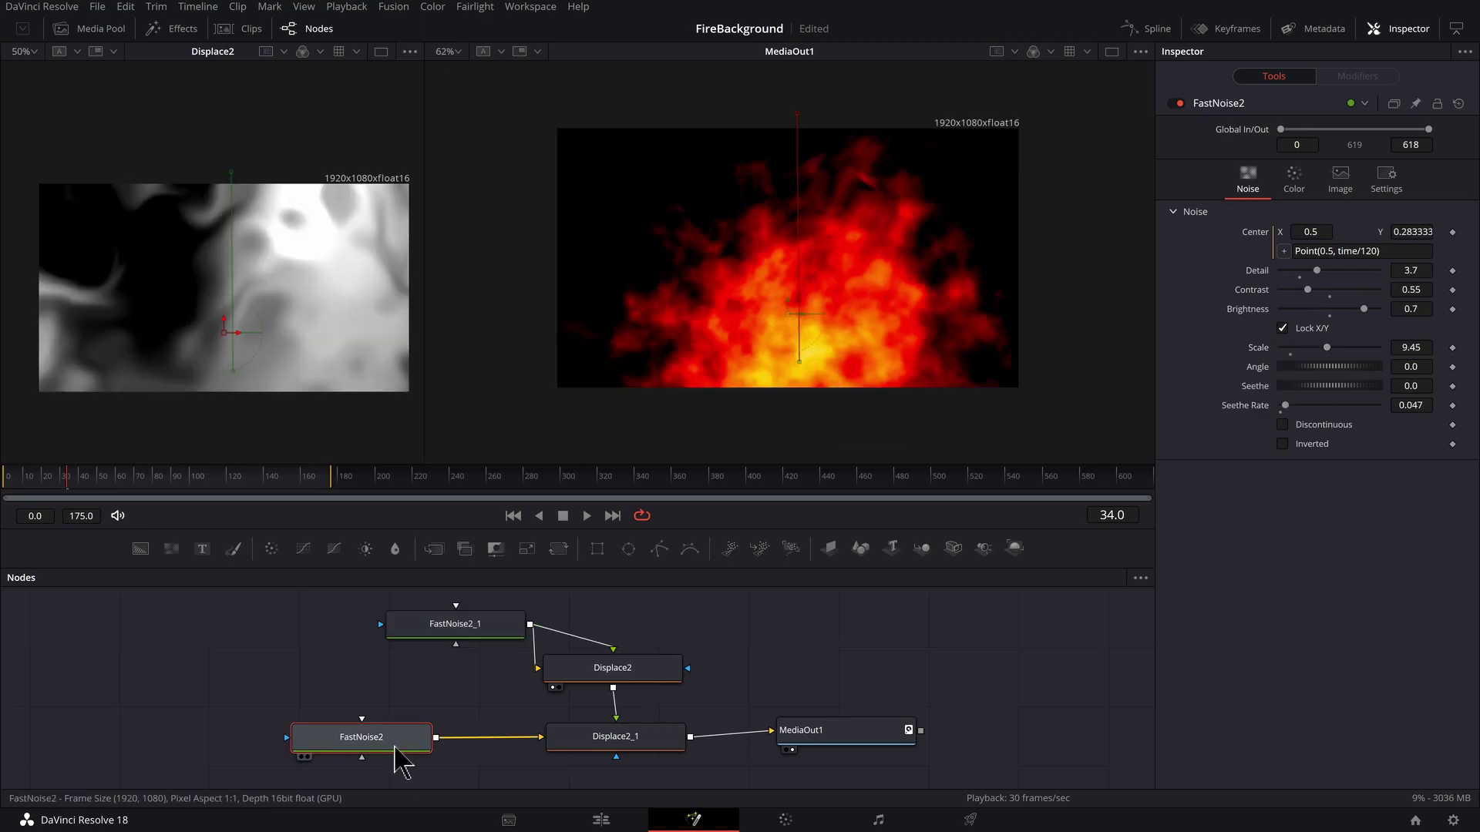
Extend FastNoise2's radial gradient beyond the top of the frame and move its start point past the frame's left edge.
mouse_move(396, 753)
left_mouse_down()
mouse_move(386, 760)
mouse_move(436, 759)
mouse_move(423, 761)
left_mouse_up()
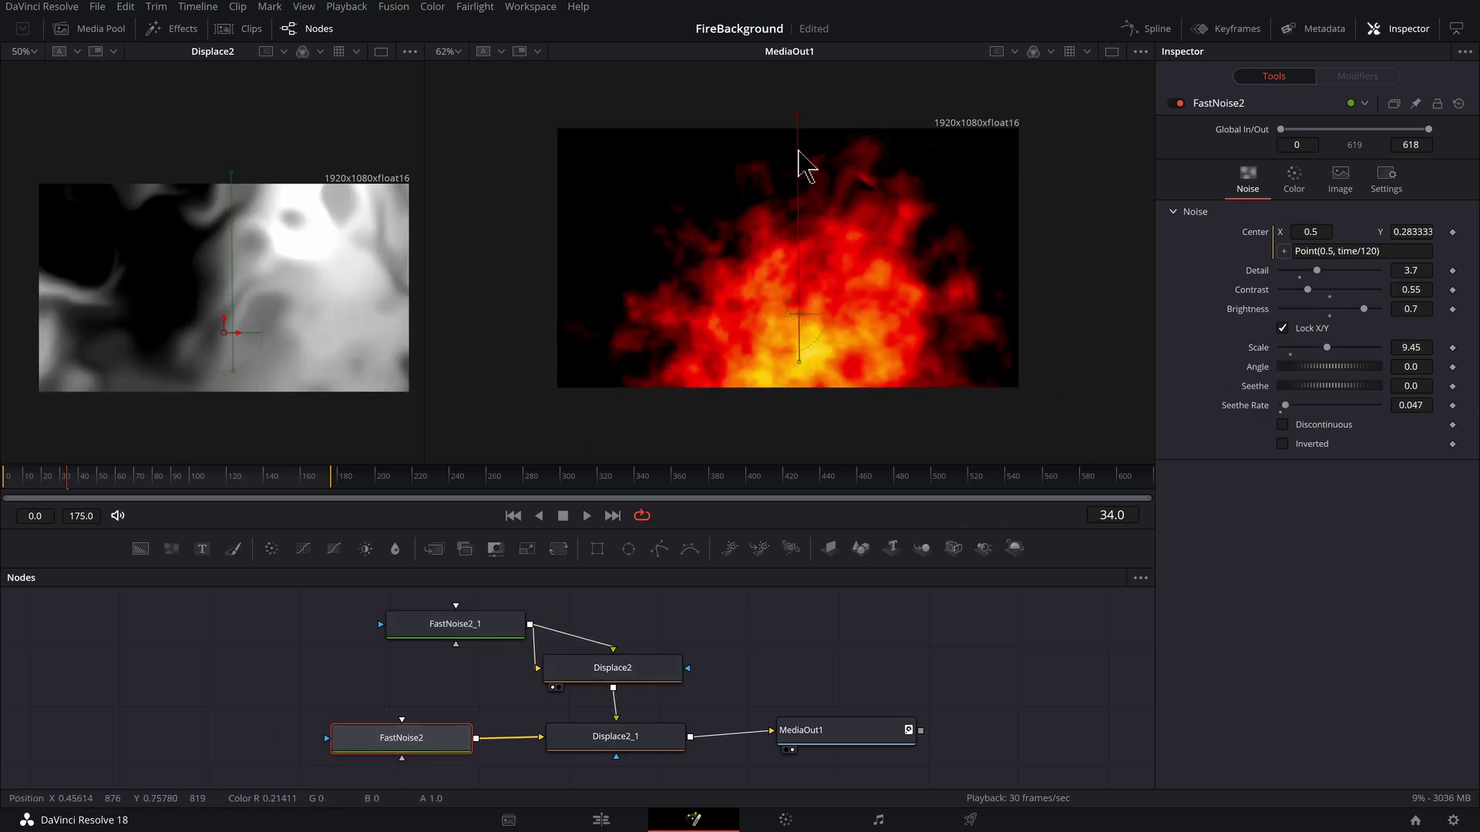
left_click_drag(796, 112, 761, 2)
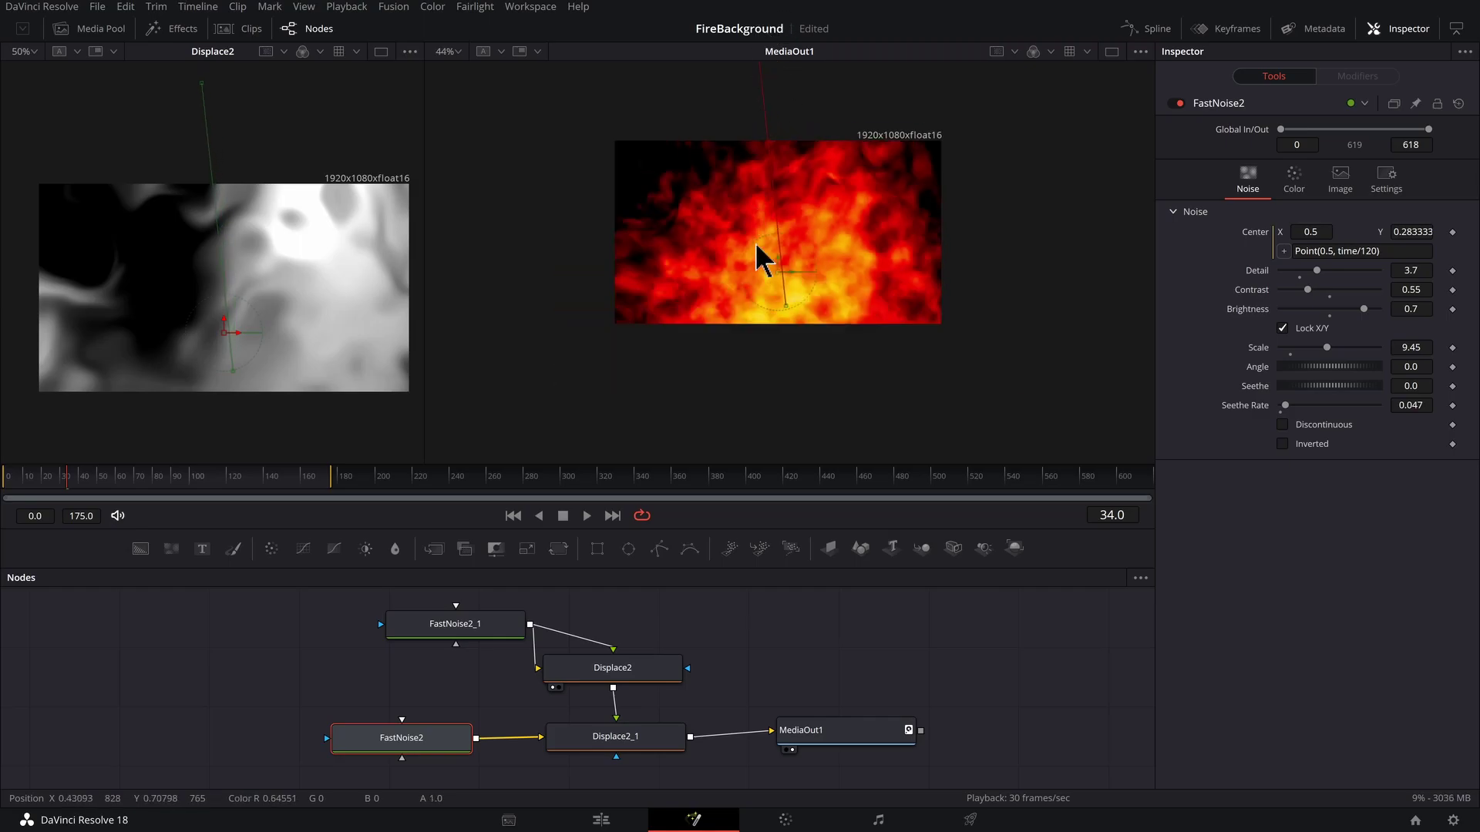
scroll(771, 200, "down", 2)
left_click_drag(781, 166, 752, 74)
left_click_drag(799, 346, 603, 291)
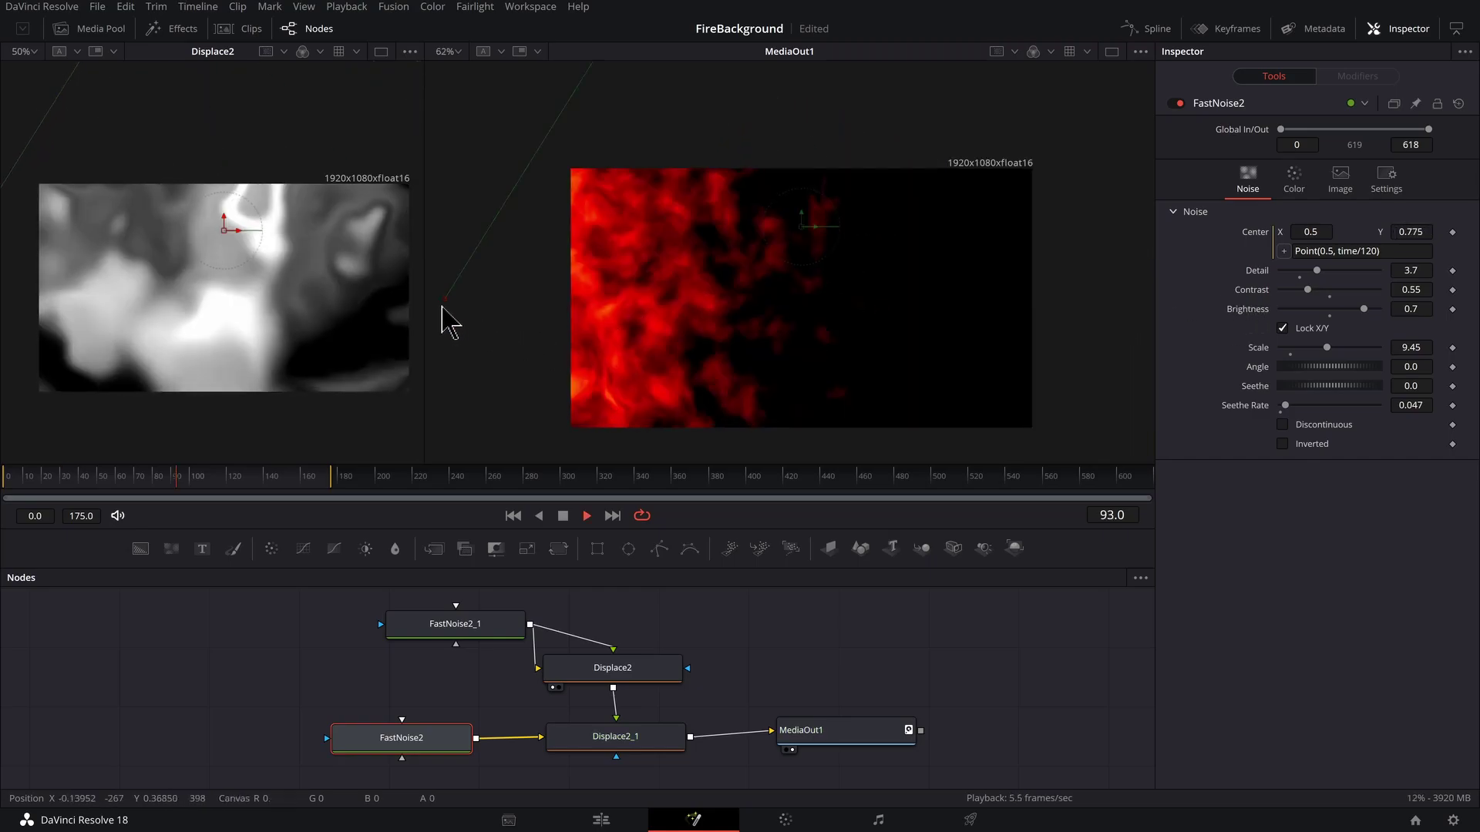
scroll(544, 301, "down", 1)
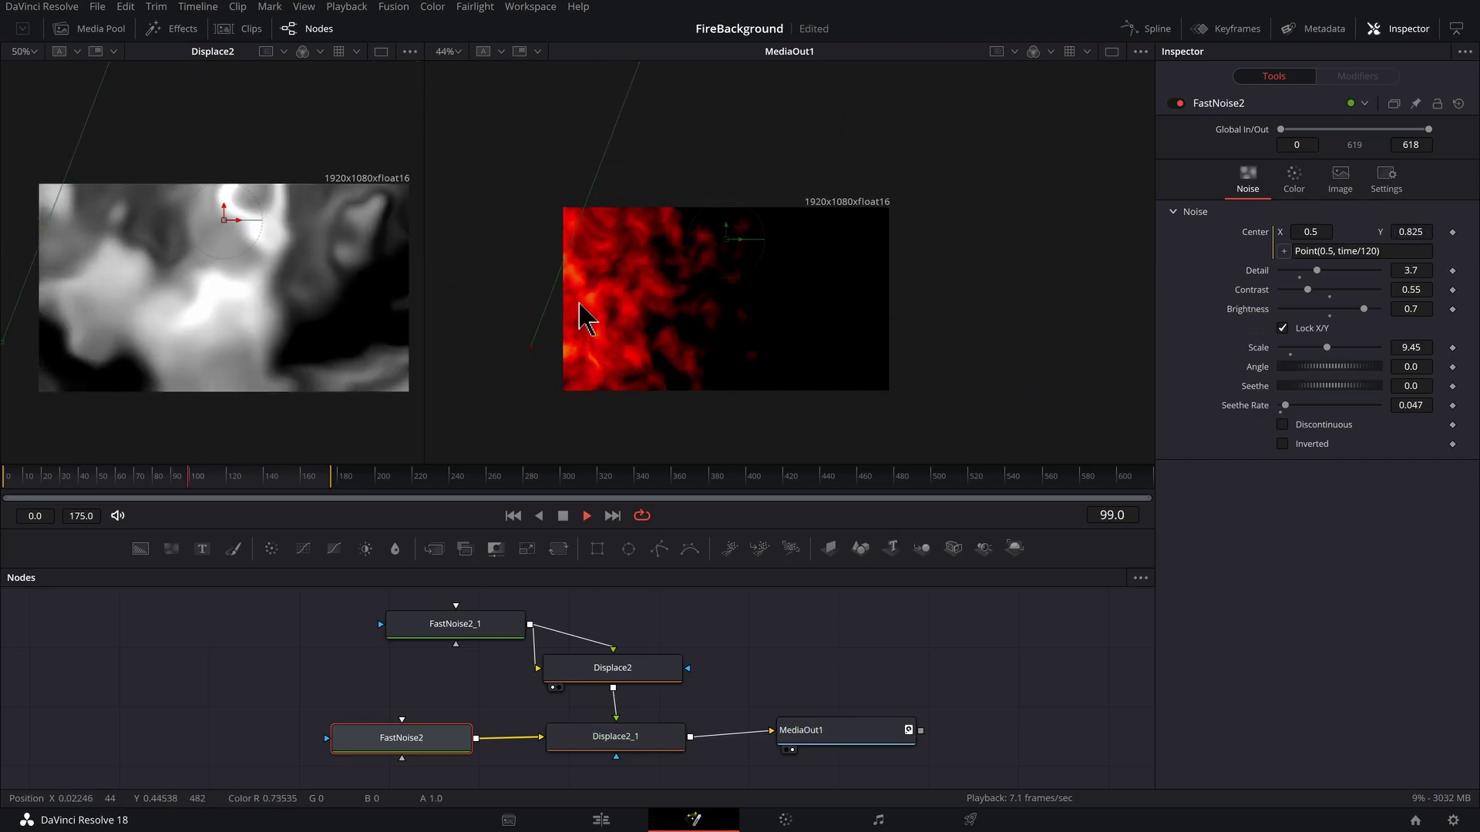